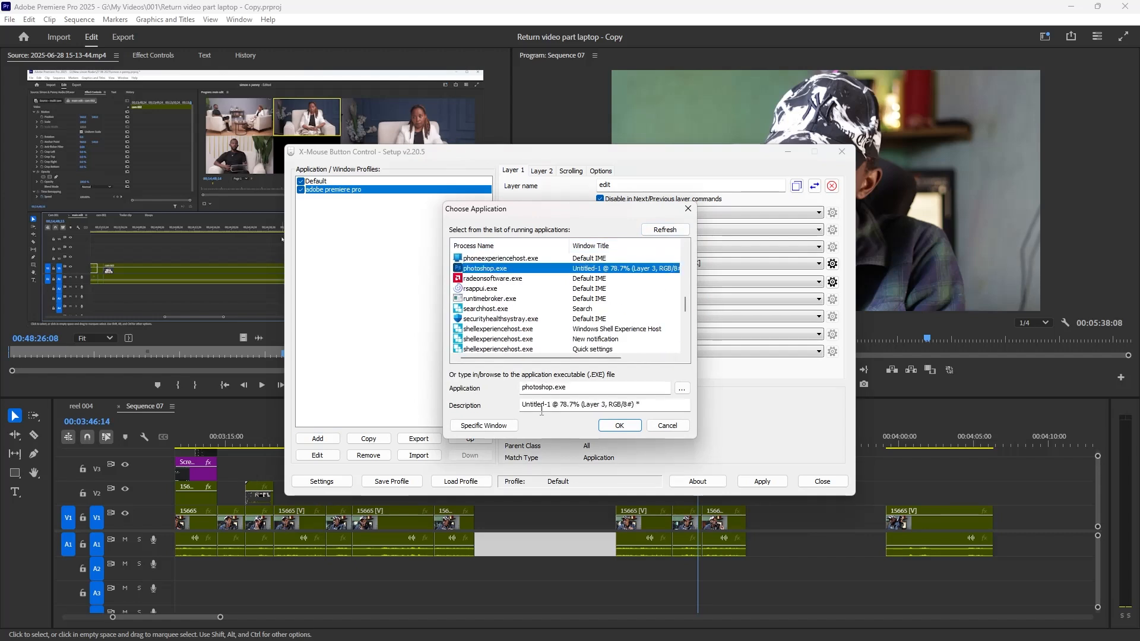
Add an application profile for photoshop.exe, view the Default profile's second layer and apply the changes.
left_click(620, 425)
left_click(316, 181)
left_click(541, 171)
left_click(754, 484)
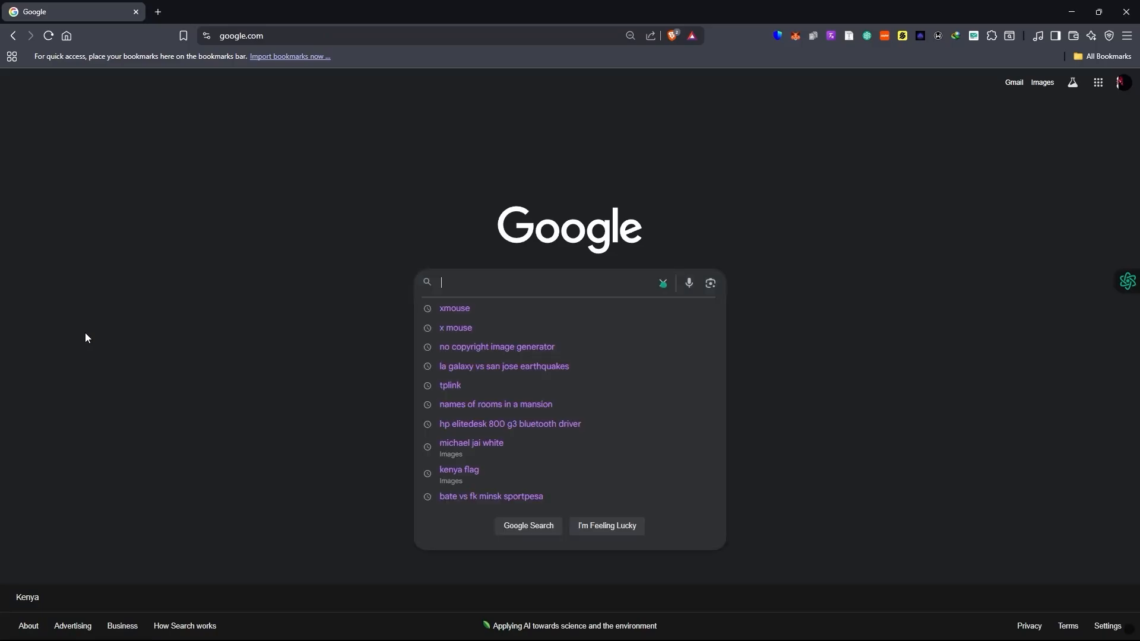
Search the web for xmouse and download X-Mouse Button Control for Windows from xmousebuttoncontrol.com.
type("xmouse")
key("Return")
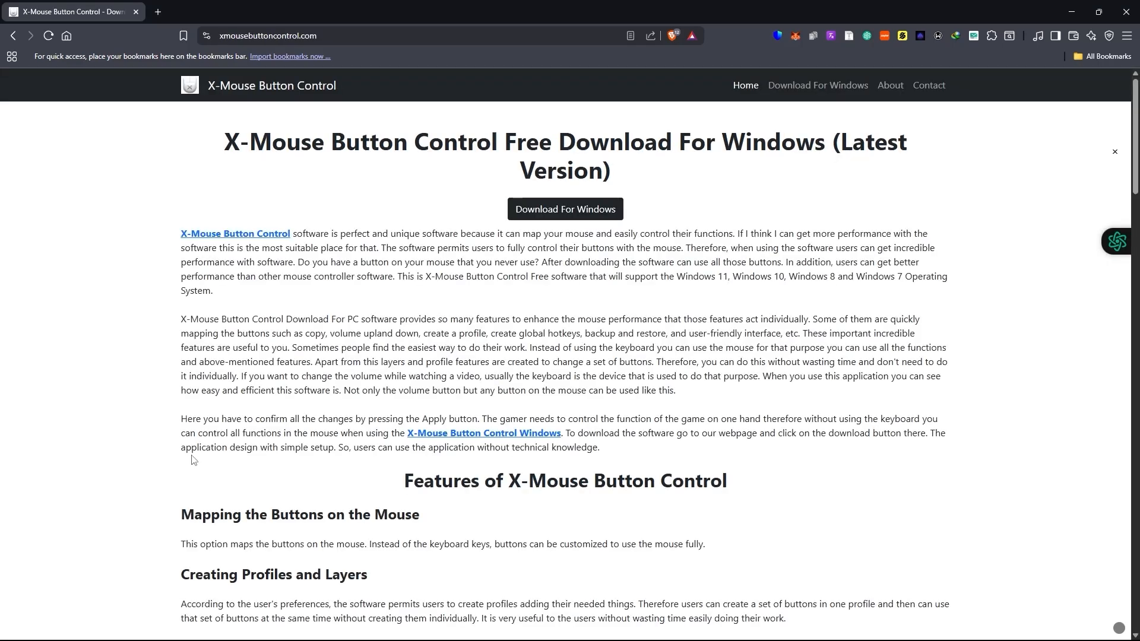
left_click(547, 212)
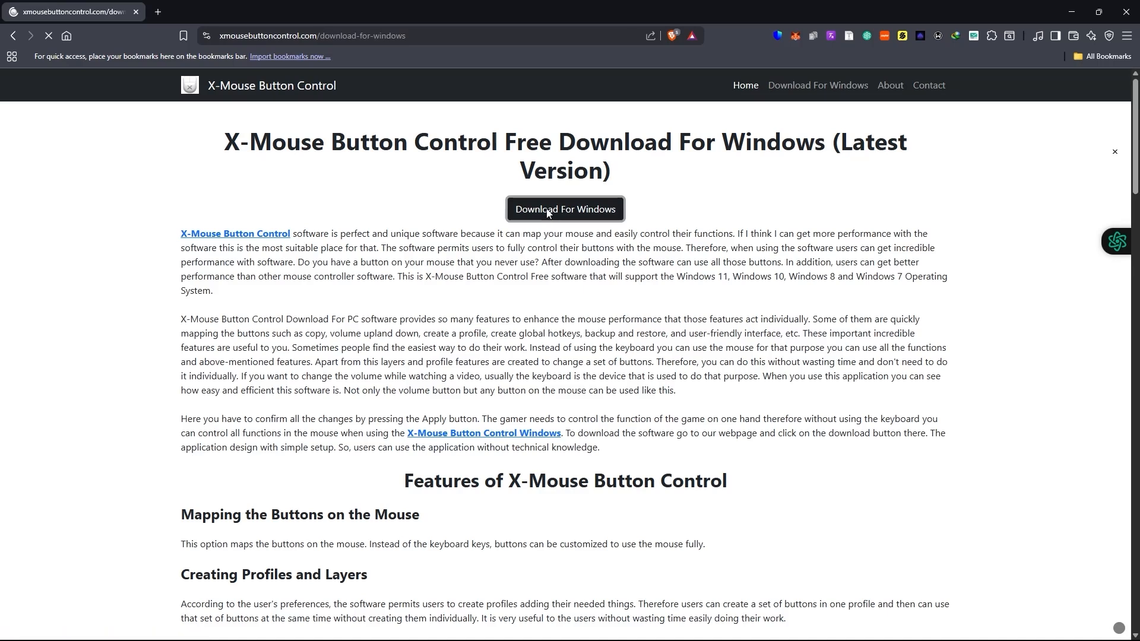
left_click(551, 216)
left_click(564, 381)
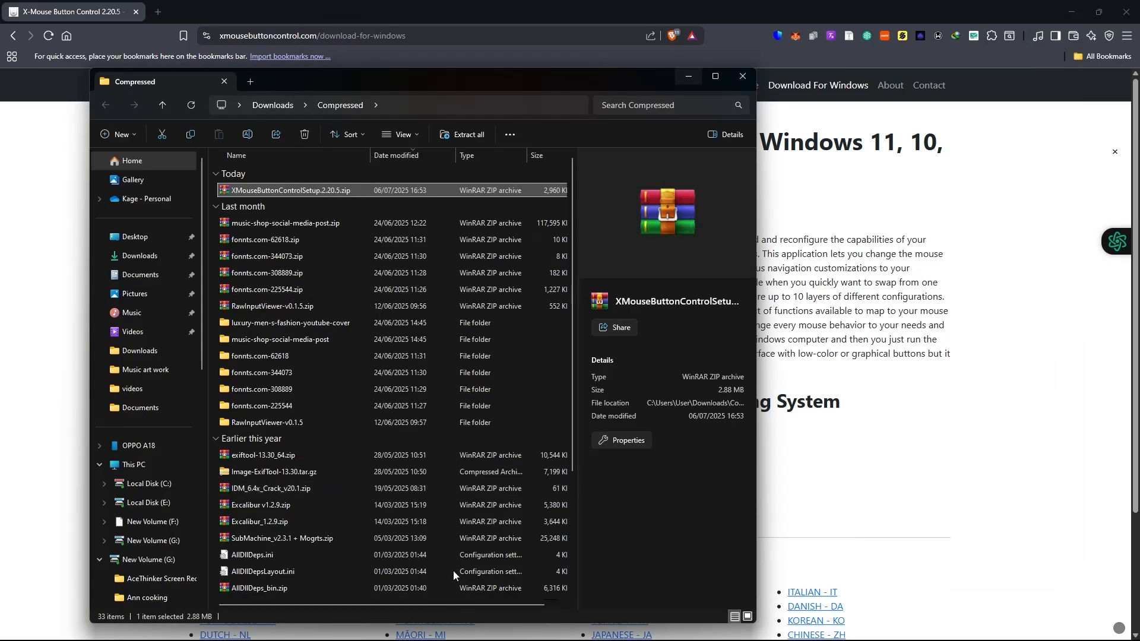
Extract XMouseButtonControlSetup.2.20.5.zip into its own folder and launch the setup executable inside it.
right_click(282, 191)
mouse_move(364, 216)
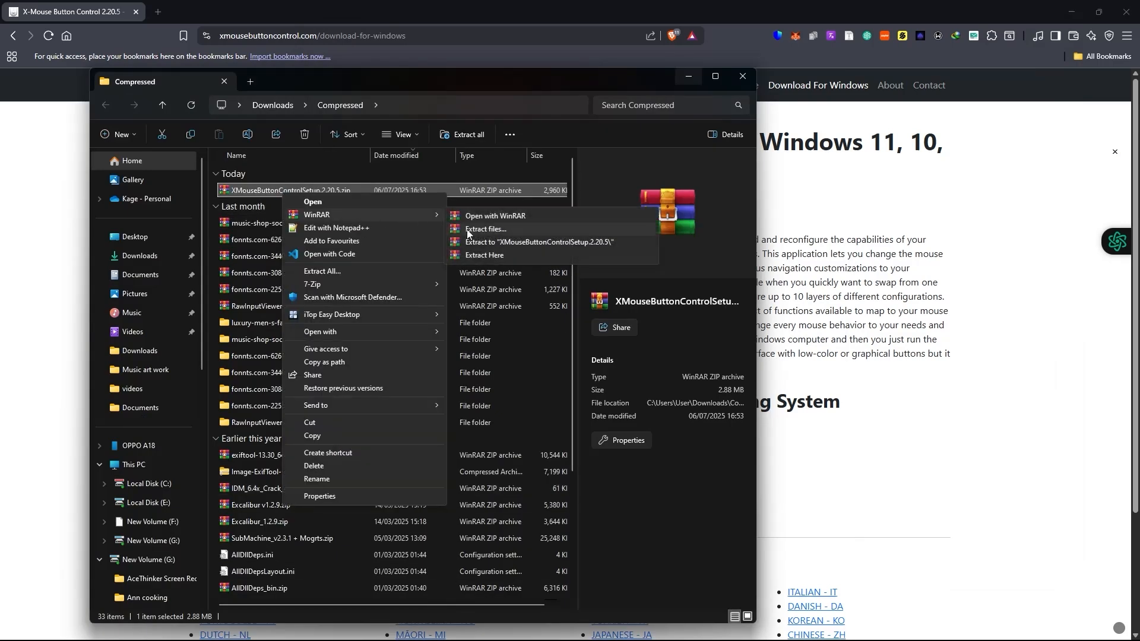
left_click(474, 241)
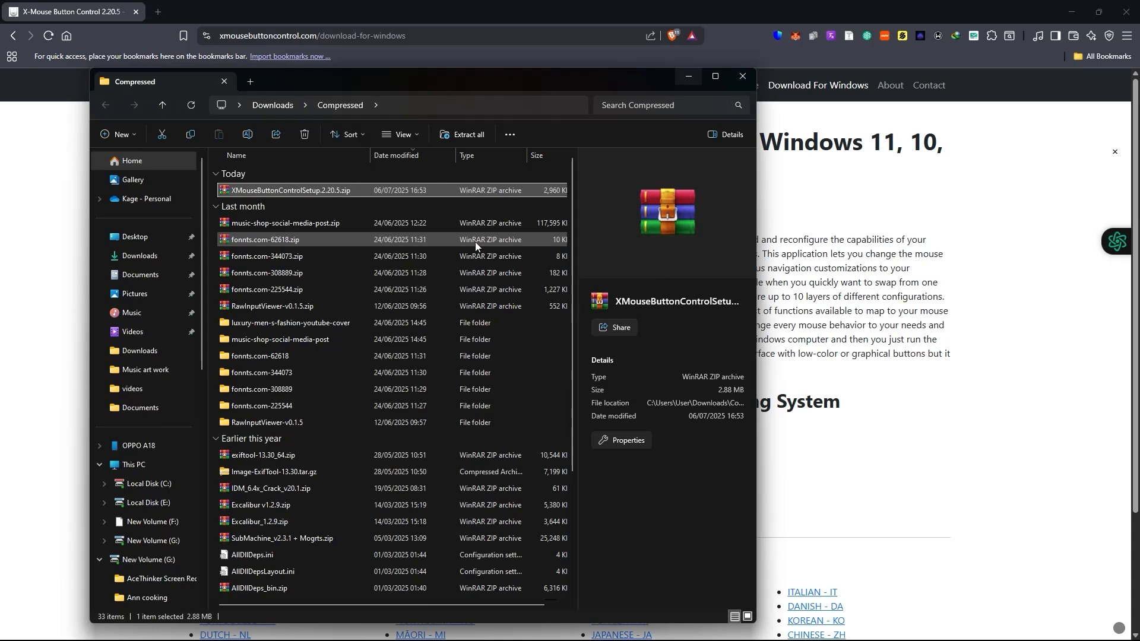
double_click(252, 209)
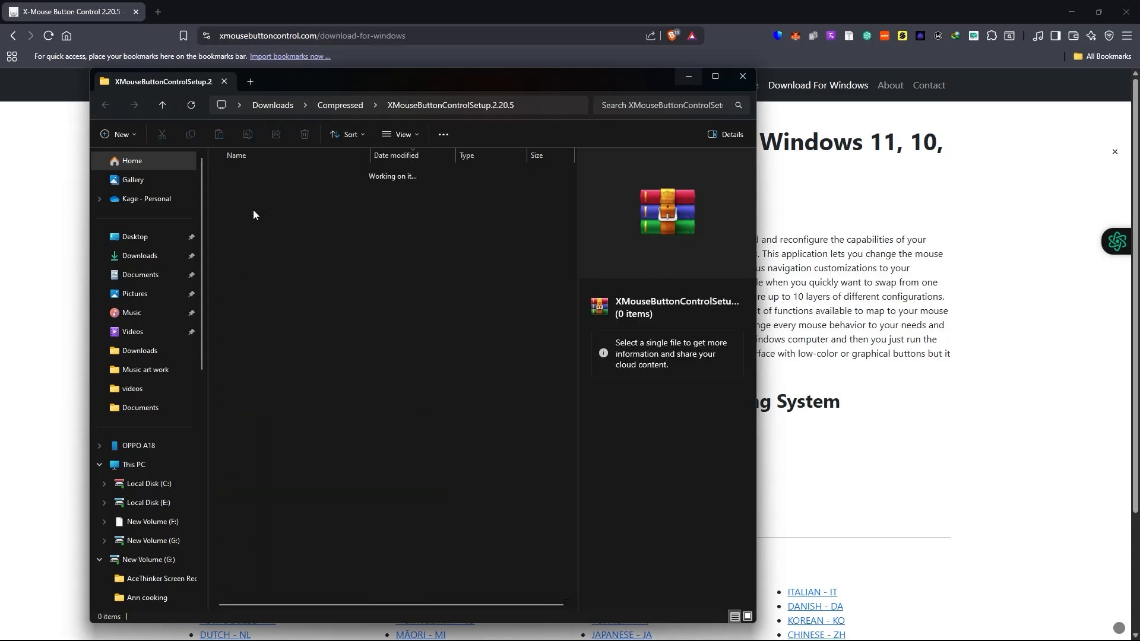
right_click(248, 193)
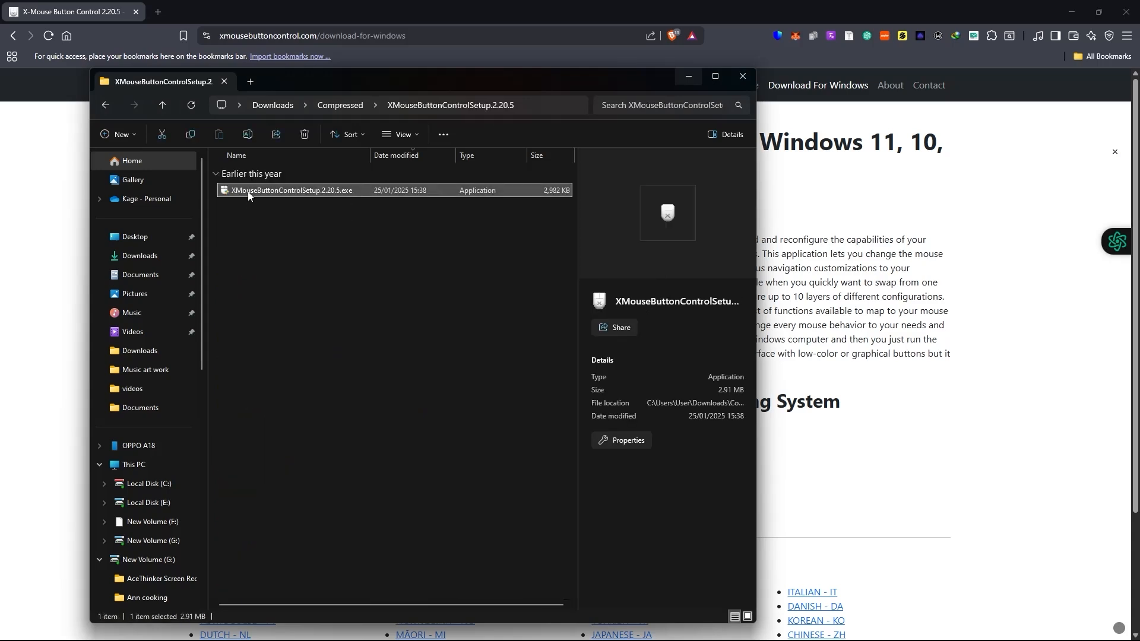
left_click(293, 214)
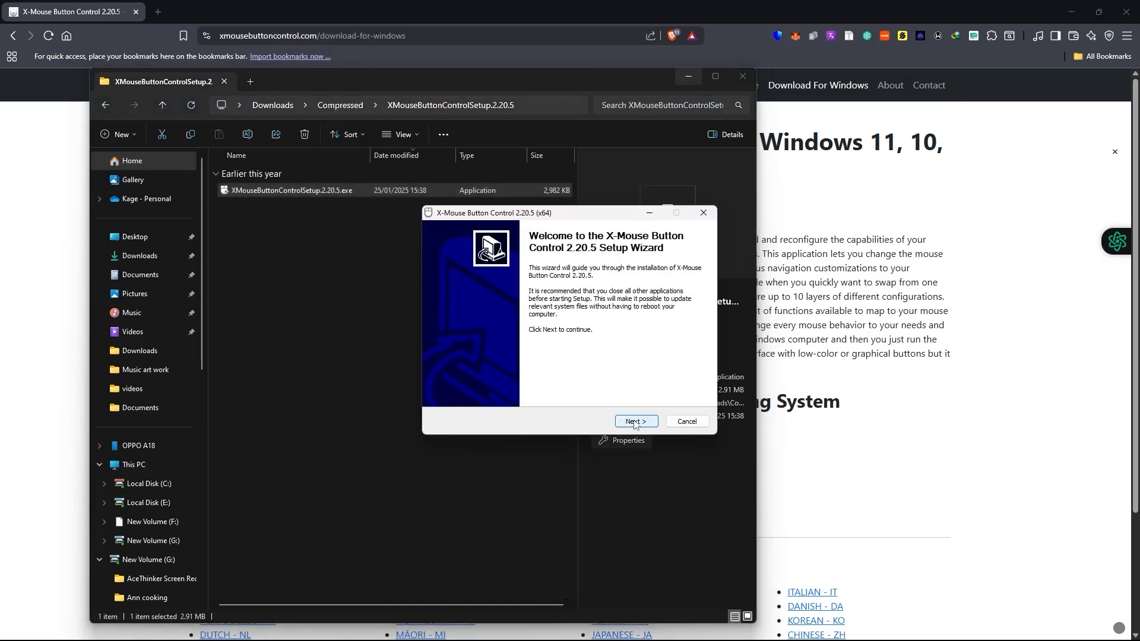
Find the installed X-Mouse Button Control app by searching for xmouse and open it.
key("super")
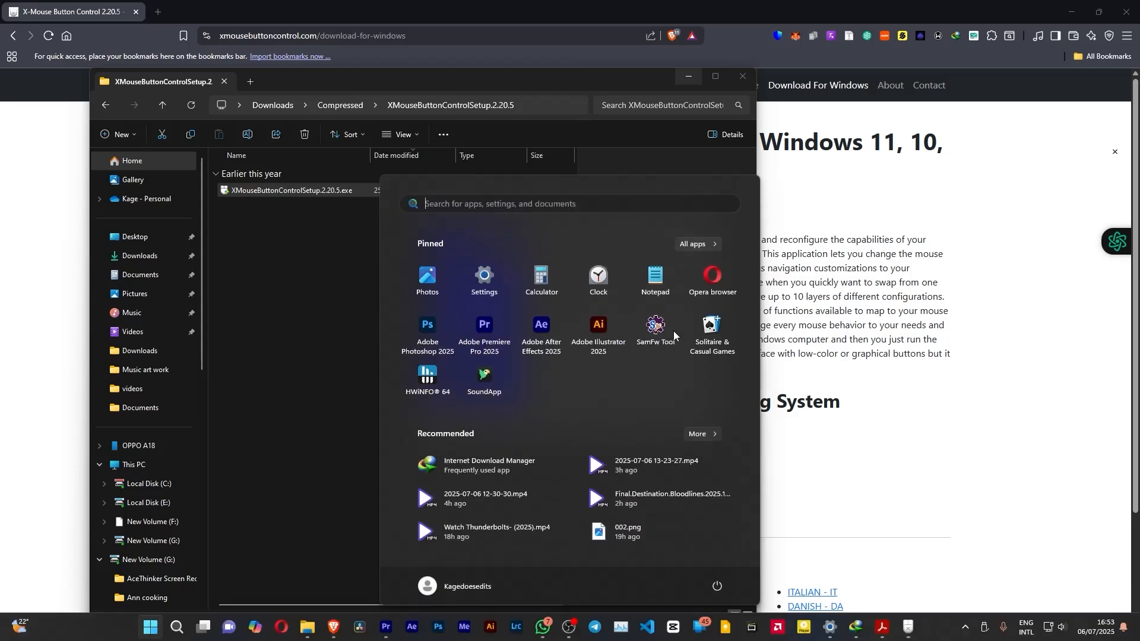
type("xmo")
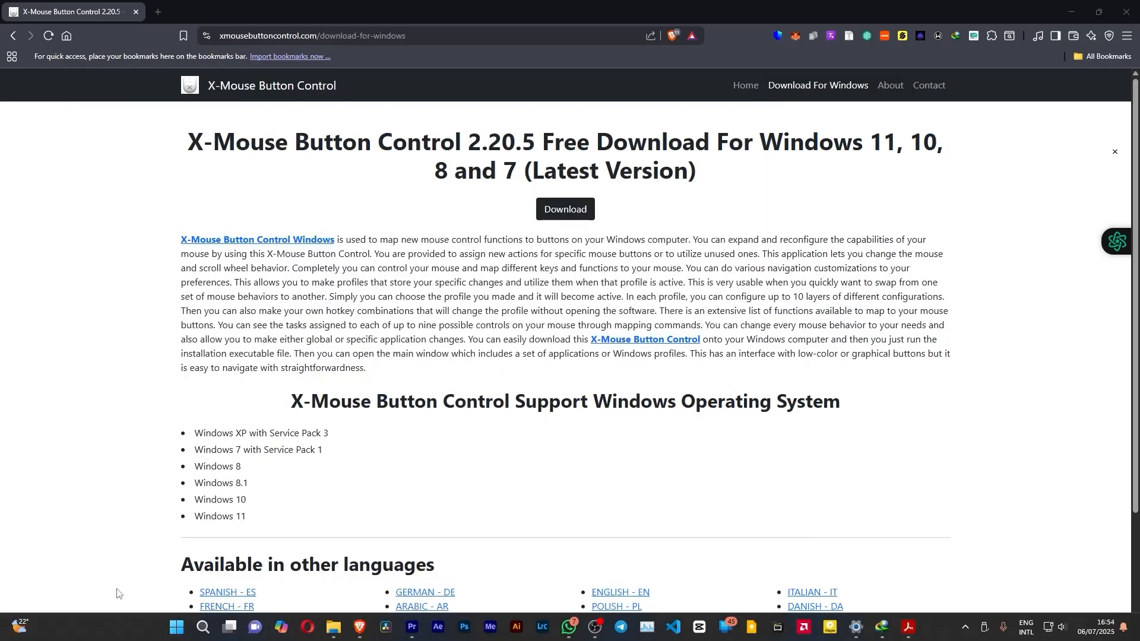
key("super")
left_click(585, 198)
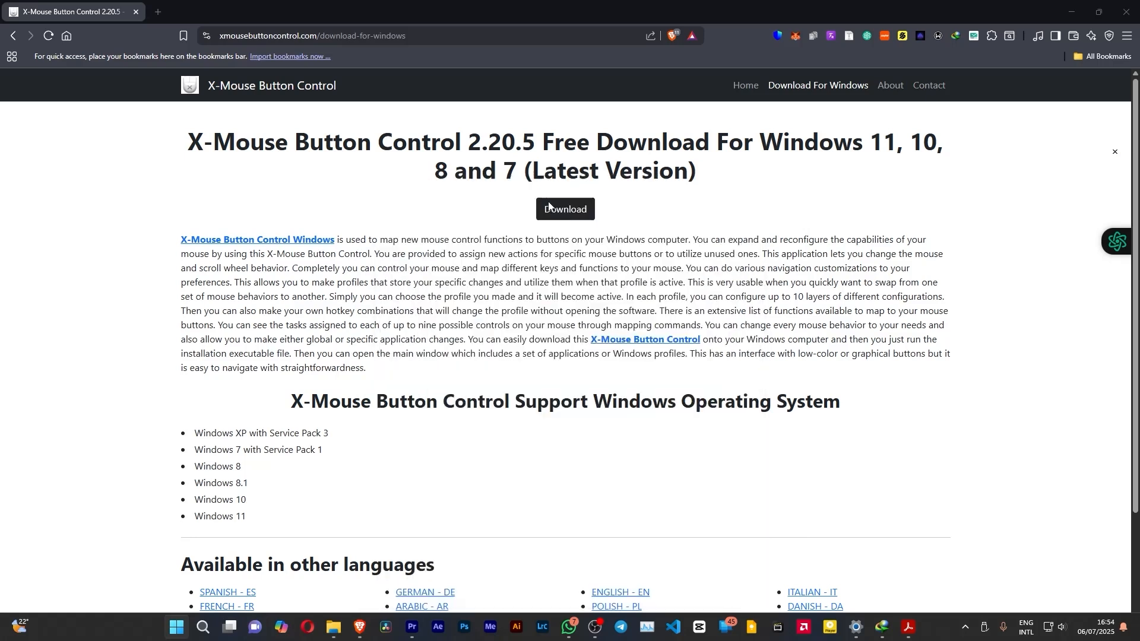
type("xmouse")
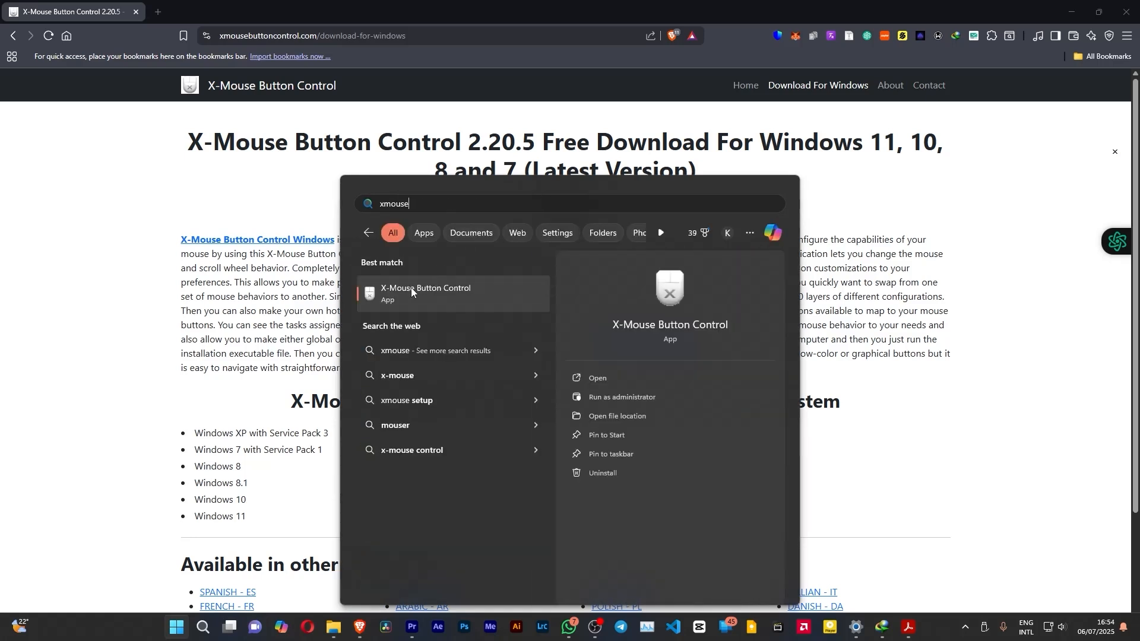
left_click(411, 290)
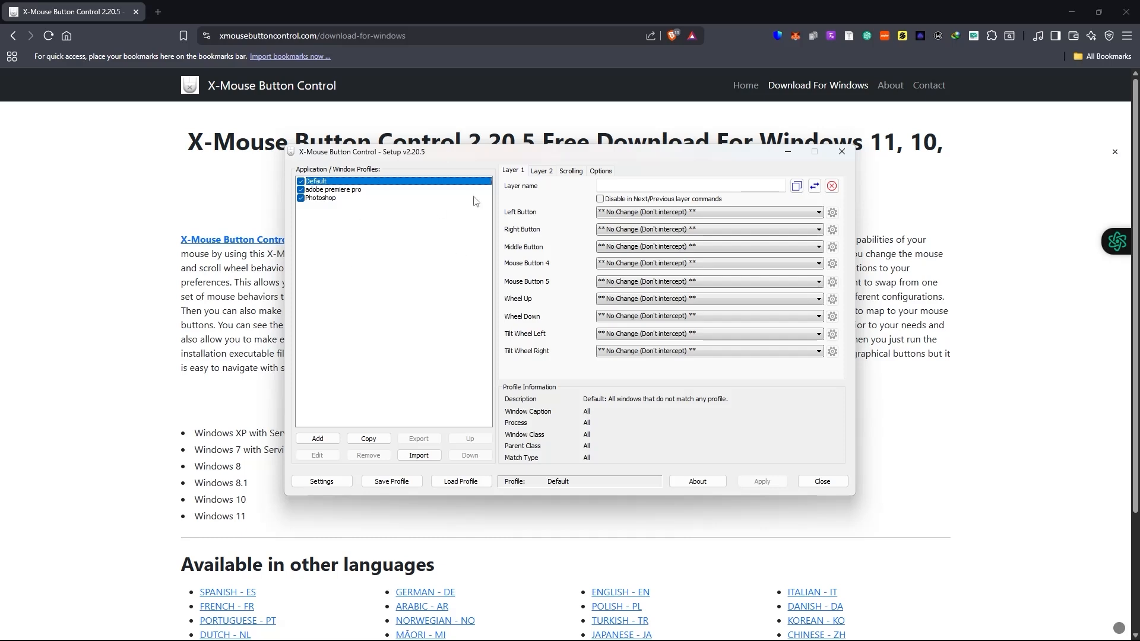
Remove the existing adobe premiere pro and Photoshop profiles from the application profiles.
left_click(332, 190)
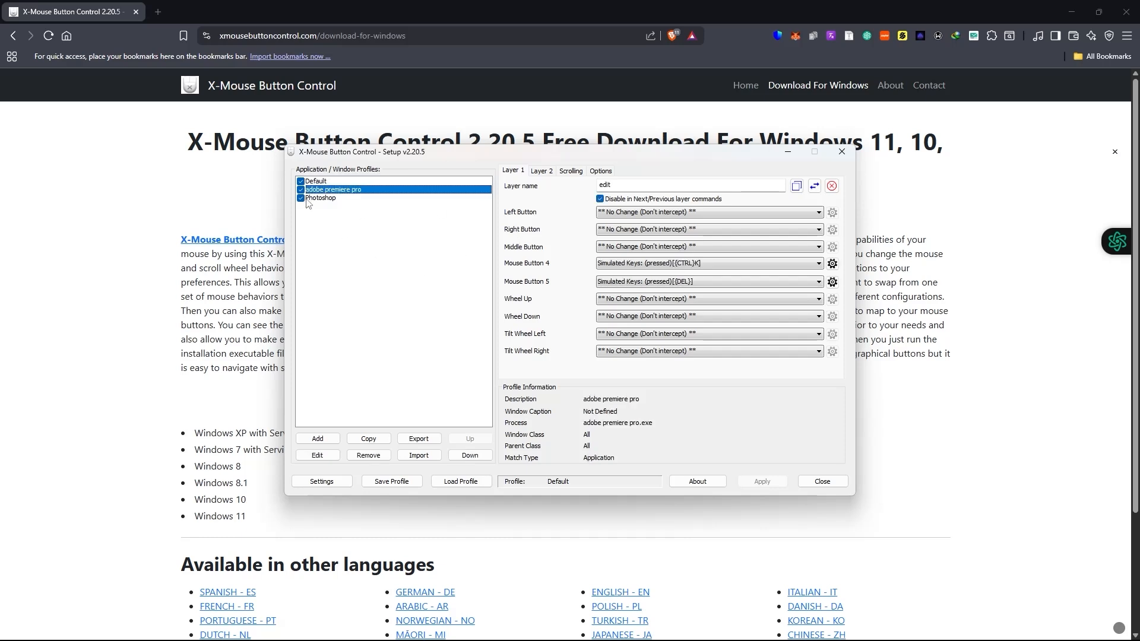
left_click(334, 199)
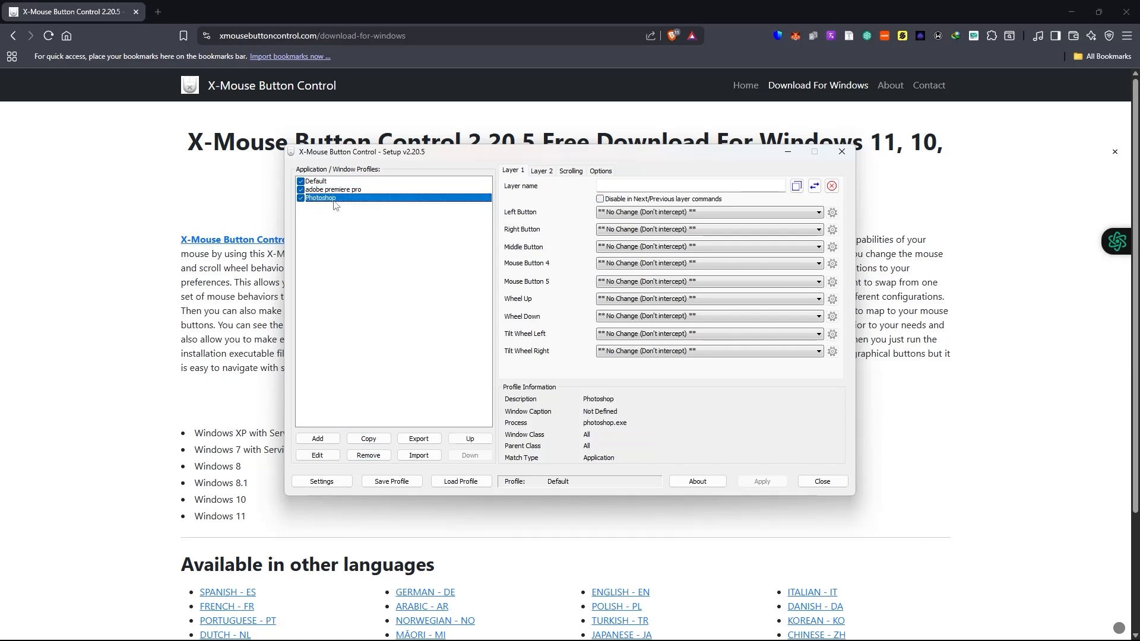
left_click(375, 457)
left_click(376, 457)
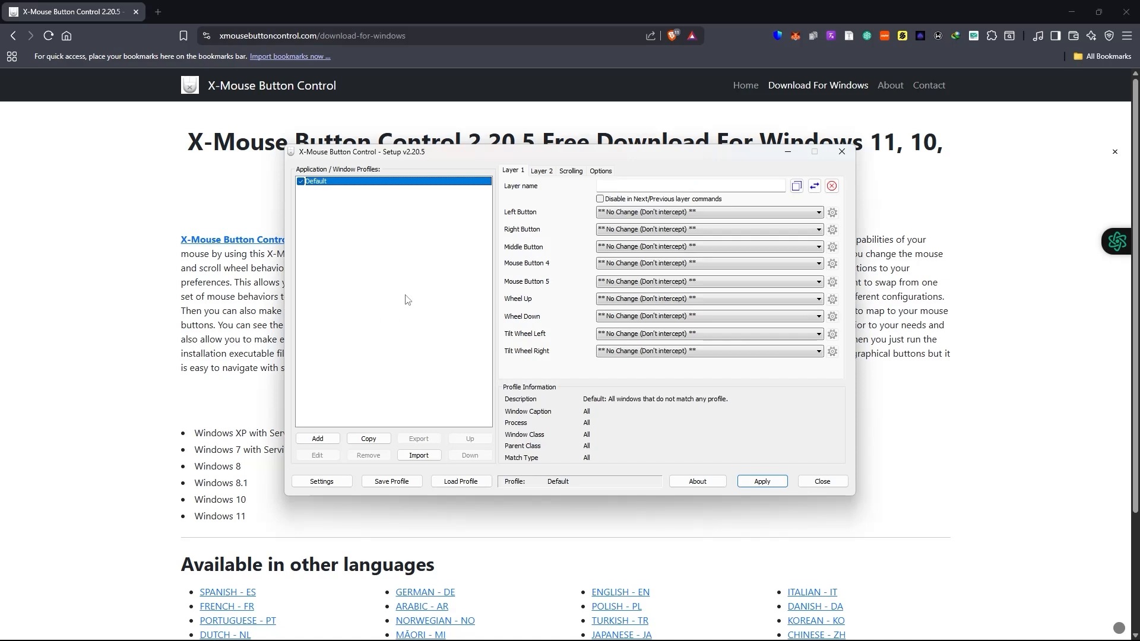
right_click(402, 309)
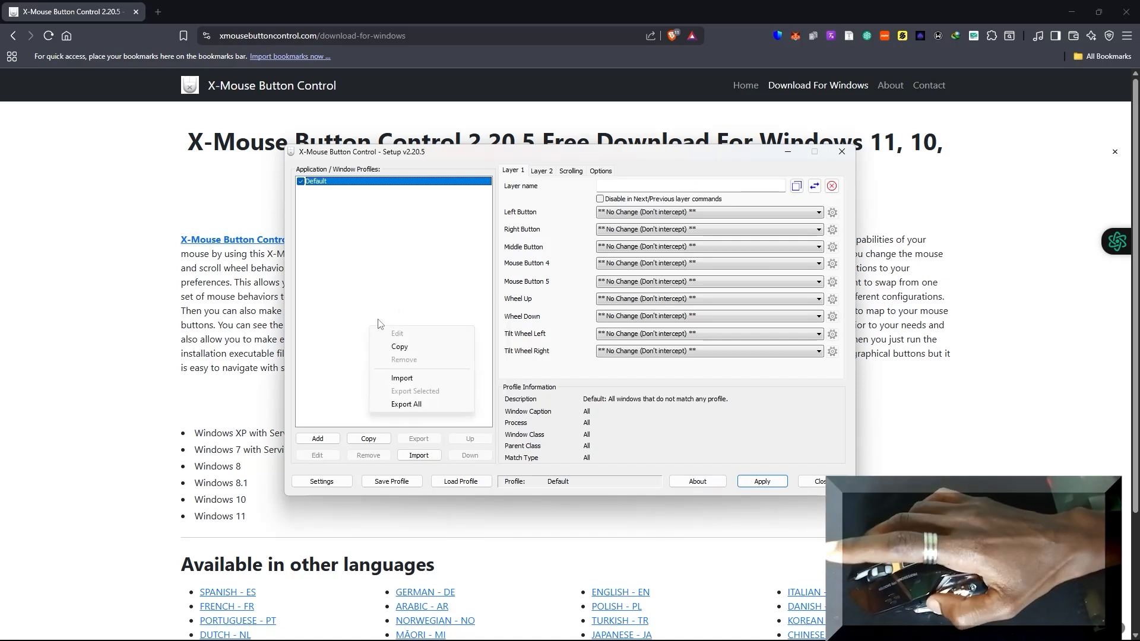
right_click(385, 318)
right_click(380, 316)
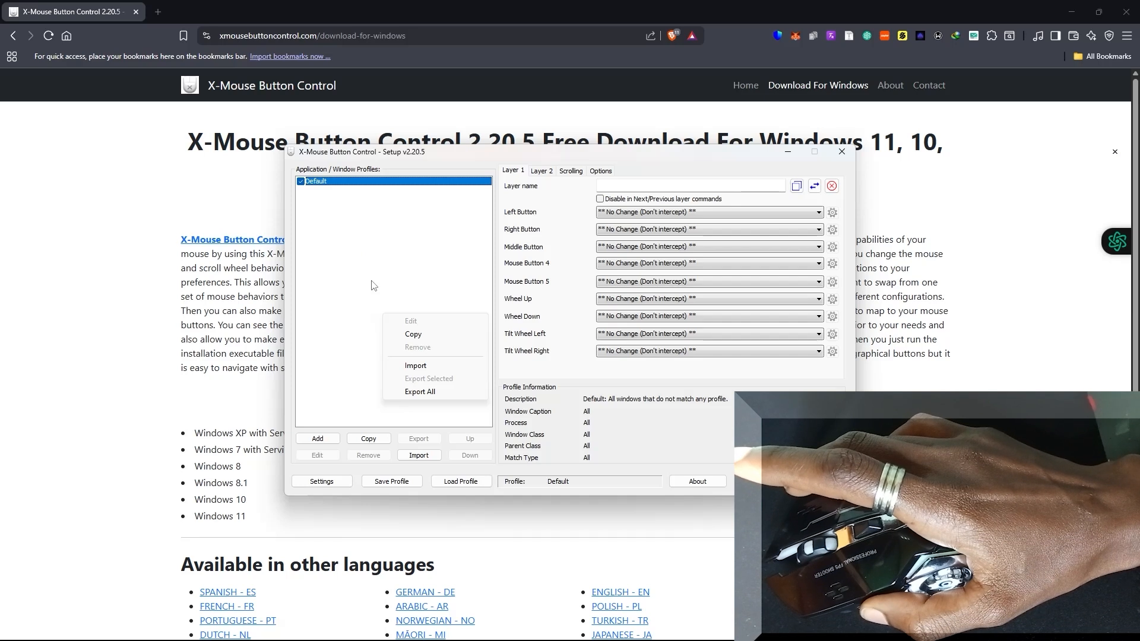
key("XF86Back")
key("XF86Forward")
key("XF86Back")
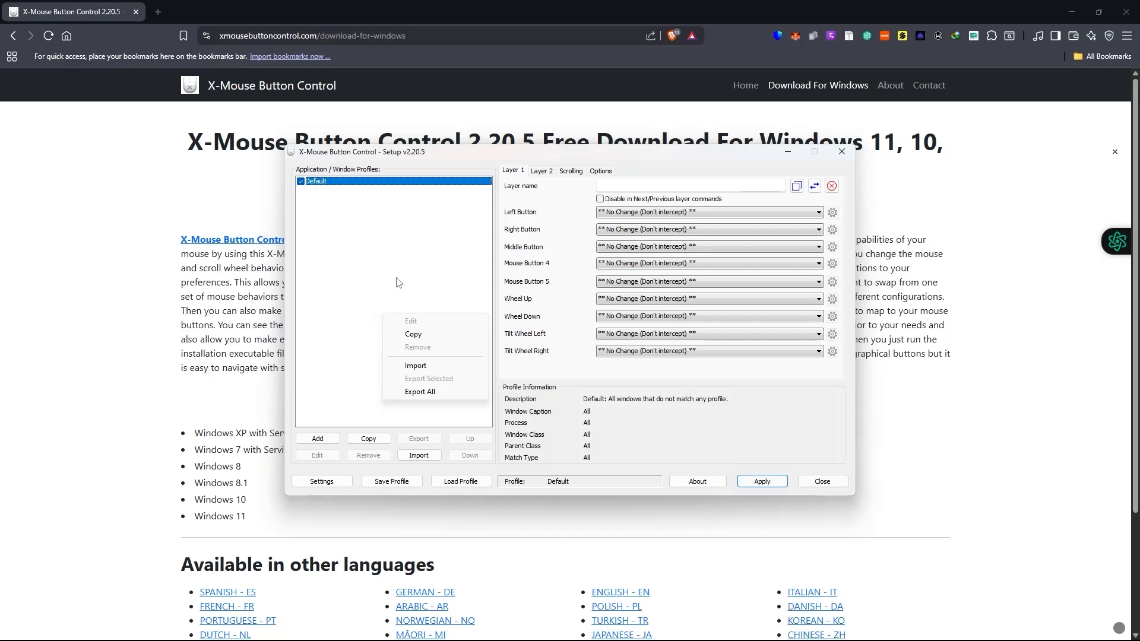
left_click(398, 279)
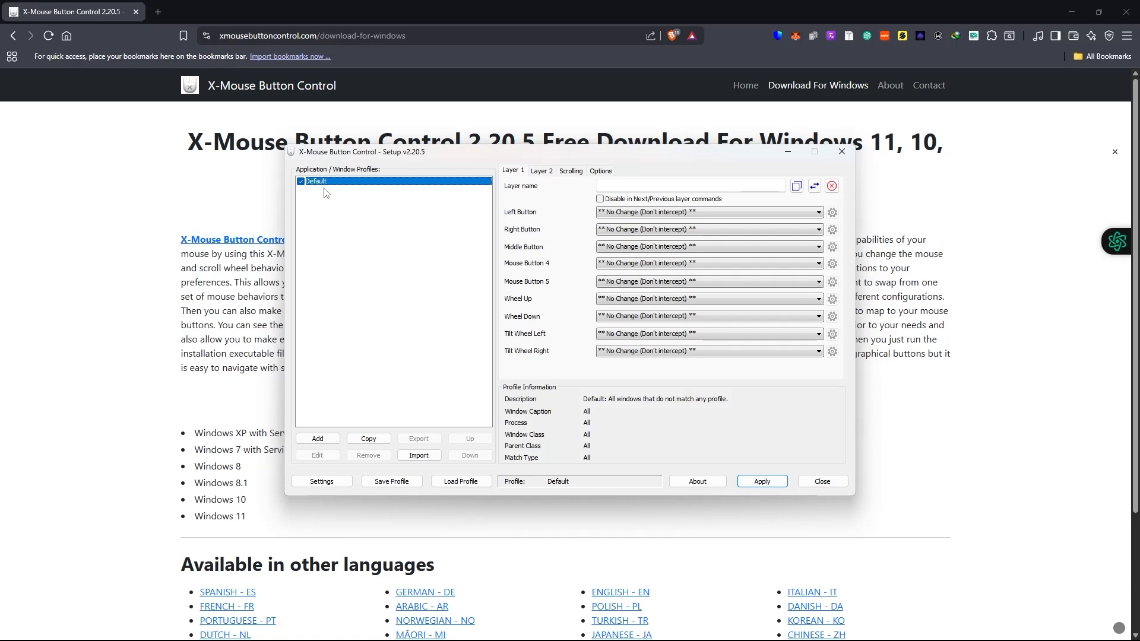
Add a new application profile for the running process adobe premiere pro.exe.
left_click(321, 438)
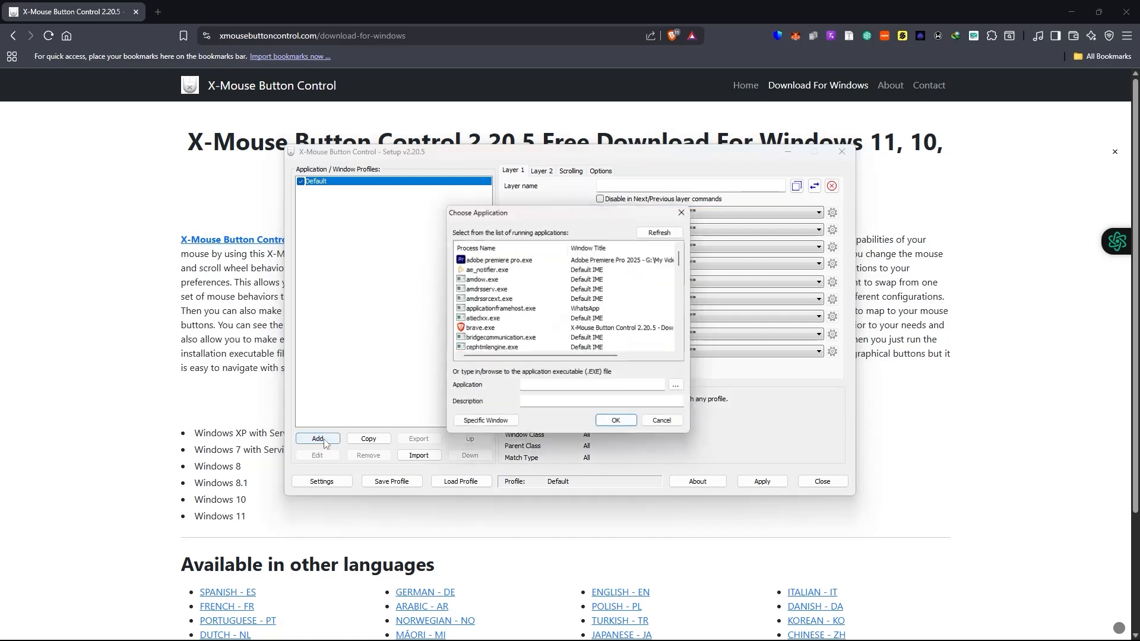
scroll(499, 318, "down", 3)
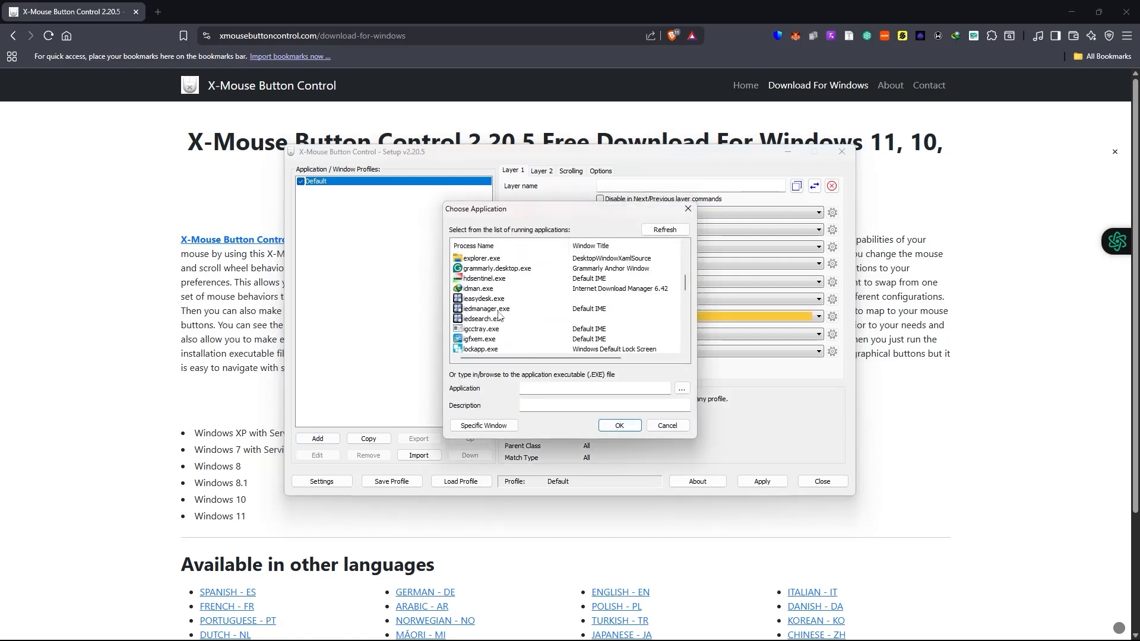
scroll(500, 316, "up", 3)
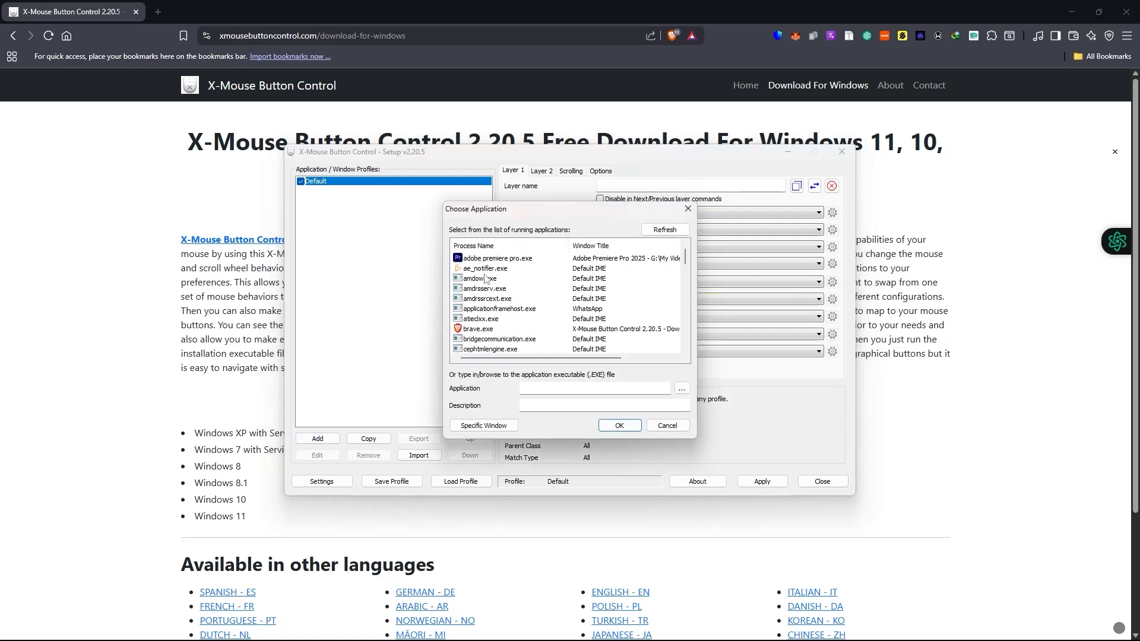
left_click(485, 261)
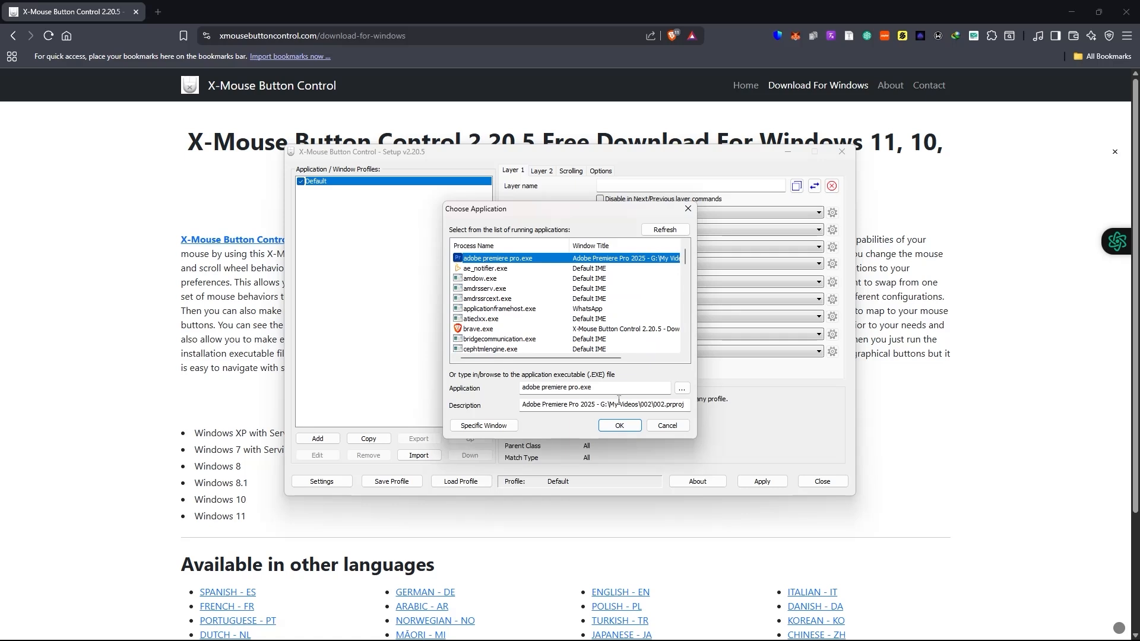
left_click(619, 426)
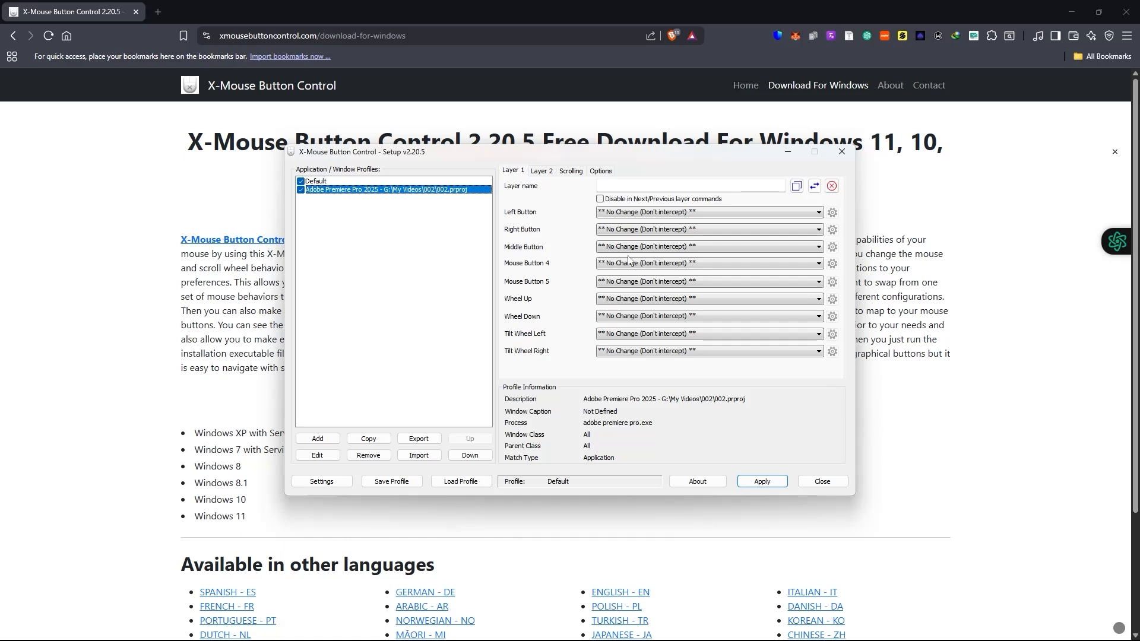
Assign the simulated keys {CTRL}K to Mouse Button 4 in the Premiere Pro profile and apply the settings.
left_click(817, 265)
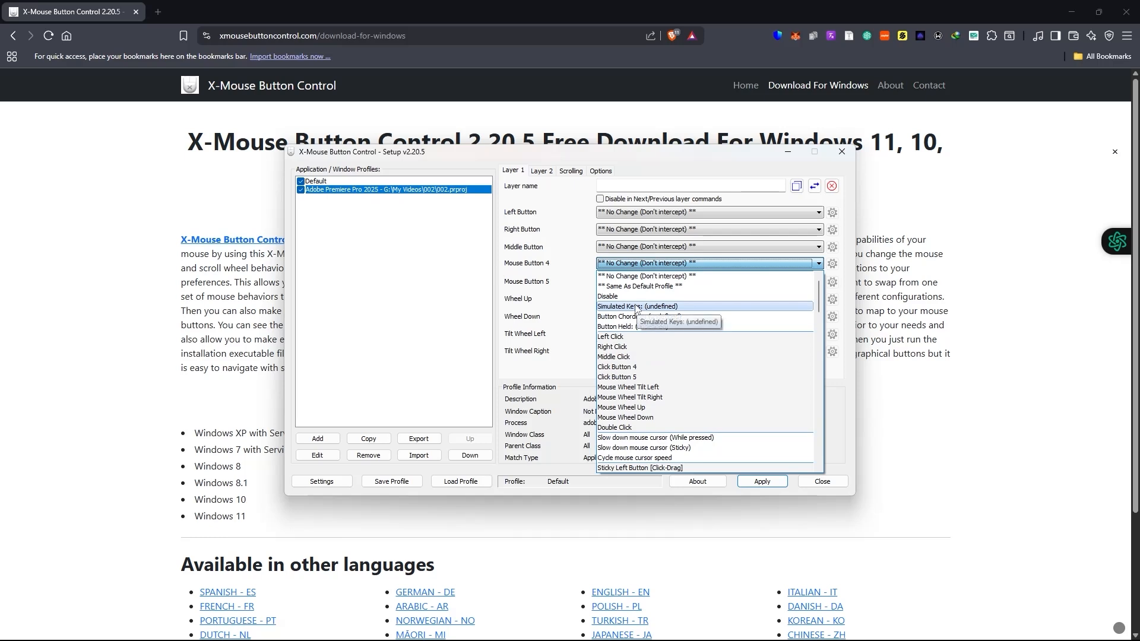
left_click(637, 308)
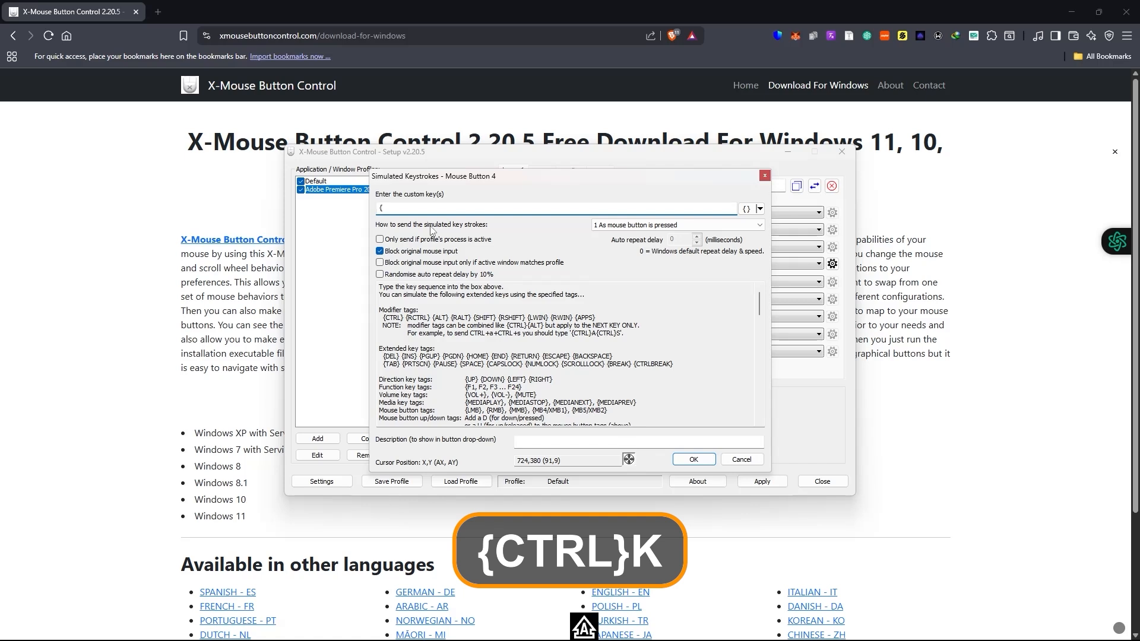
type("CTRL")
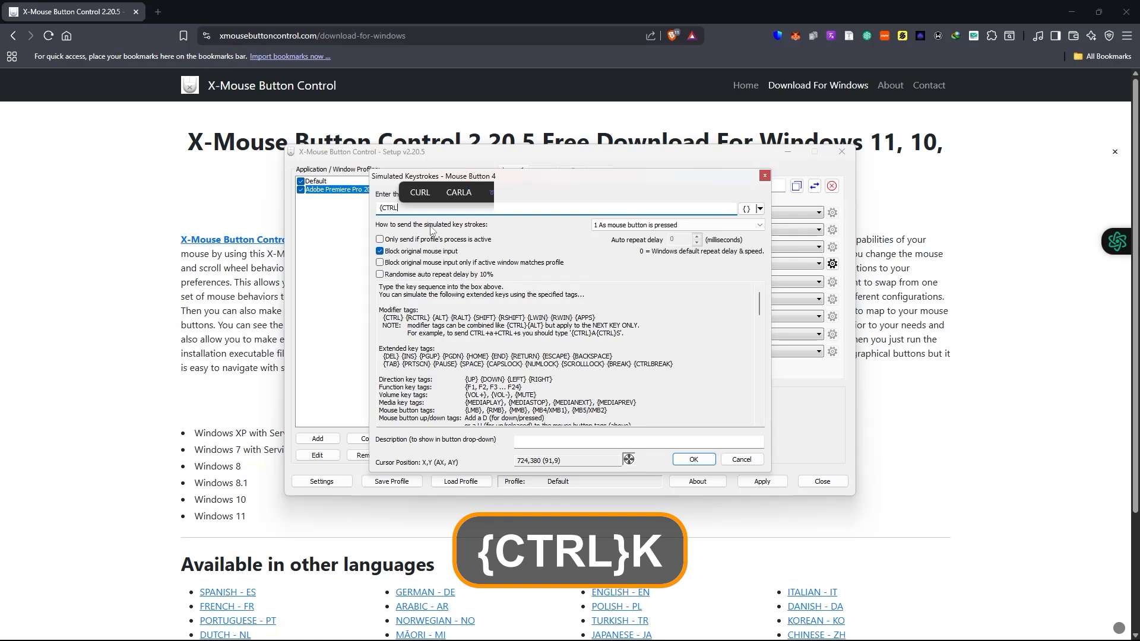
type("}")
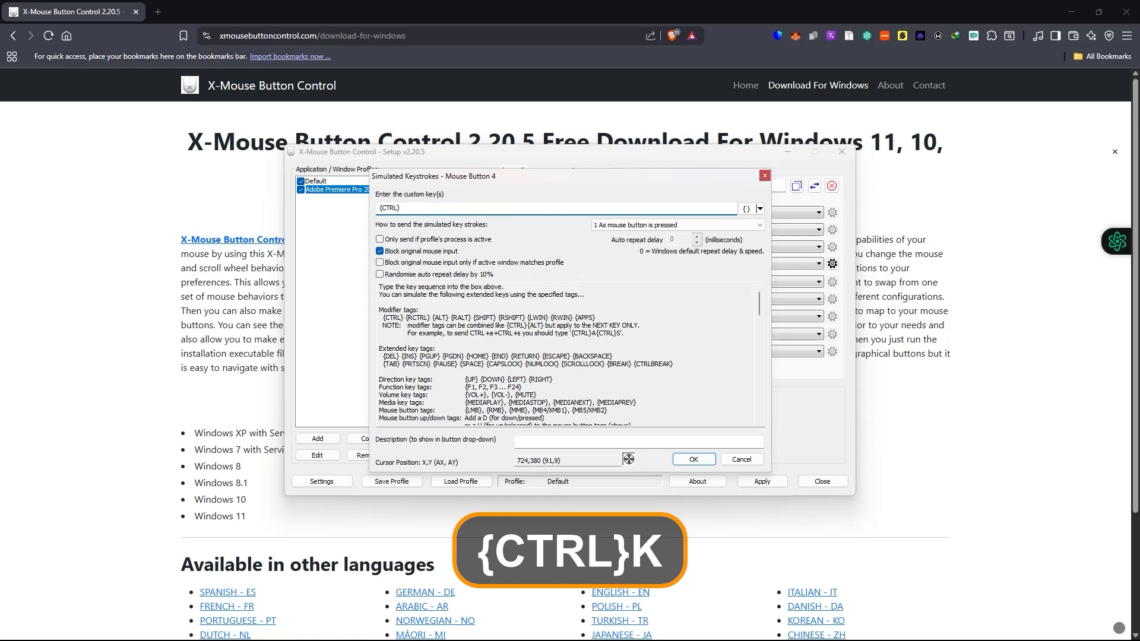
type("K")
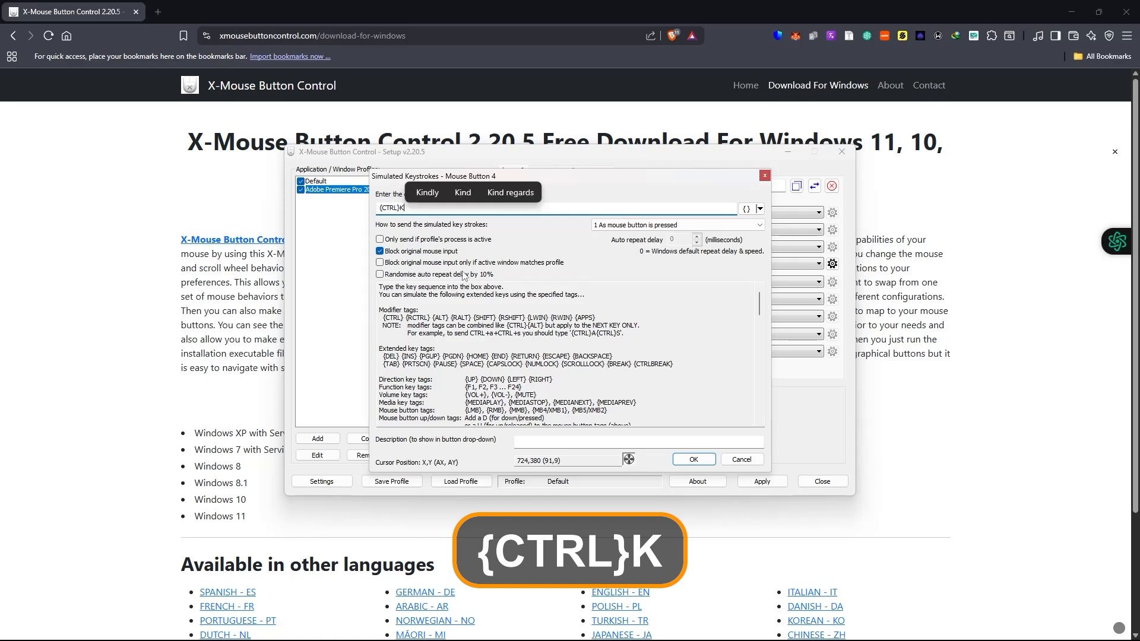
left_click(694, 460)
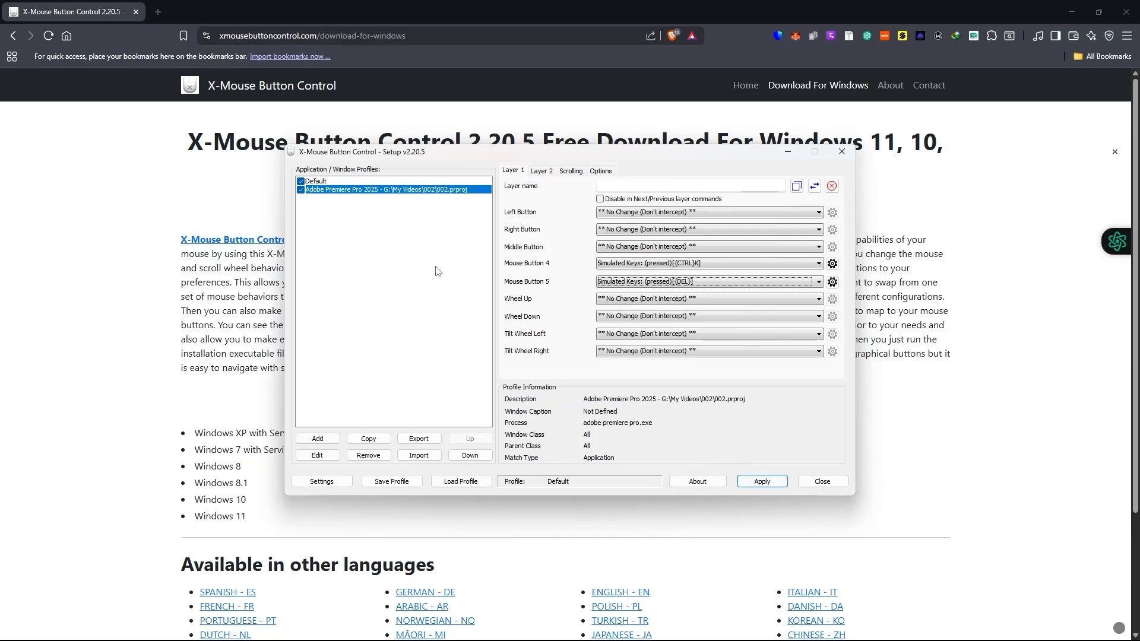
left_click(778, 479)
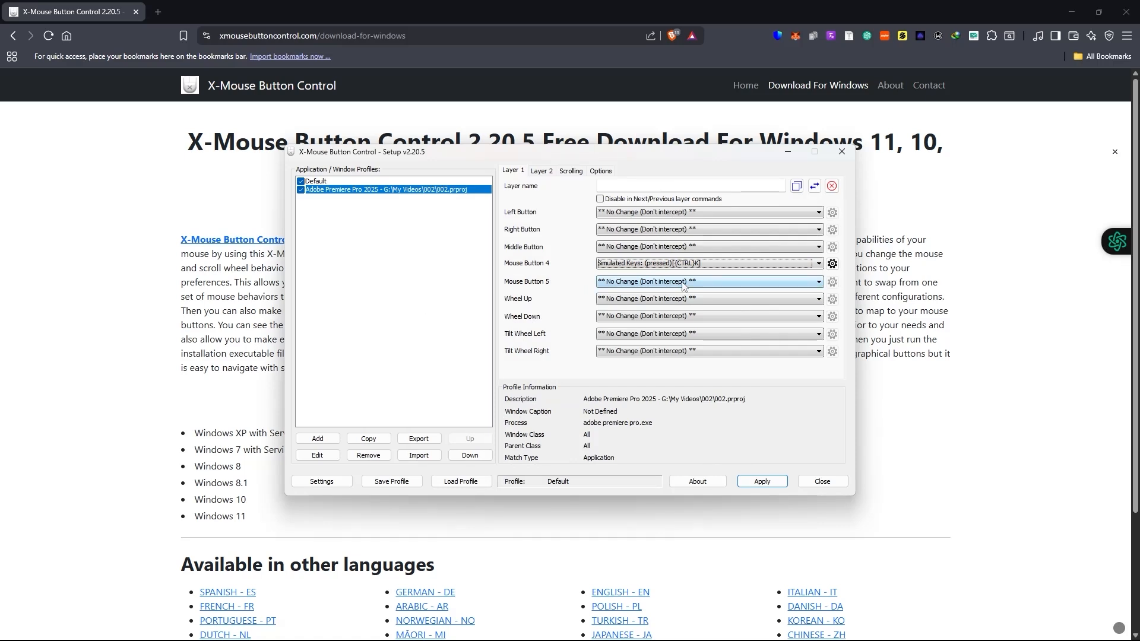
Assign the simulated keys {DEL} to Mouse Button 5 in the Premiere Pro profile and apply the settings.
left_click(683, 285)
left_click(629, 326)
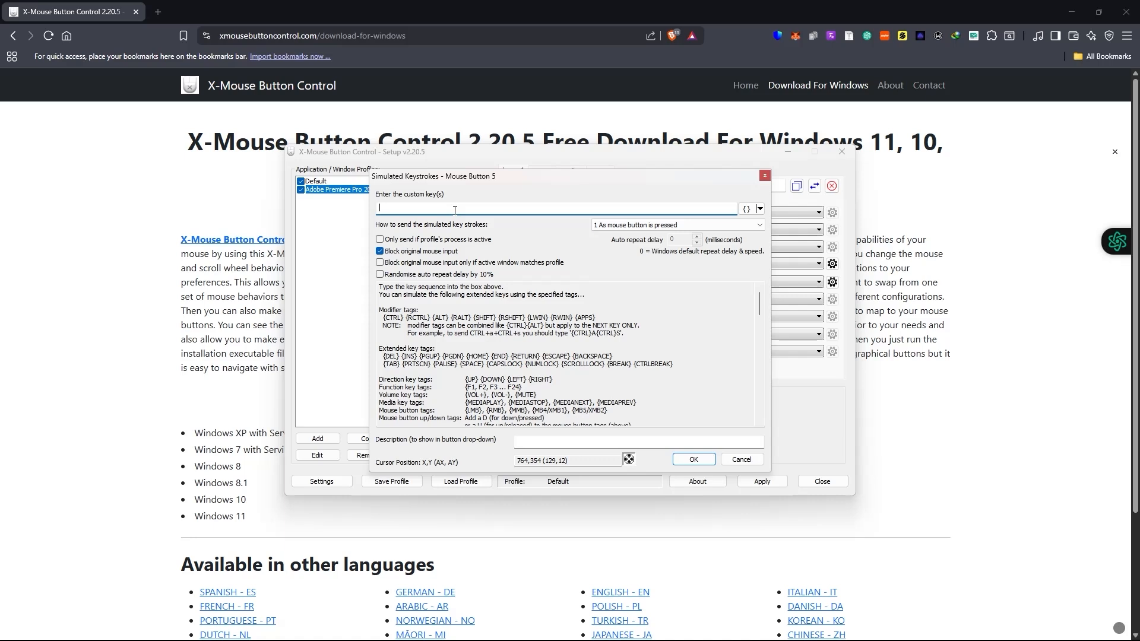
type("{DEL")
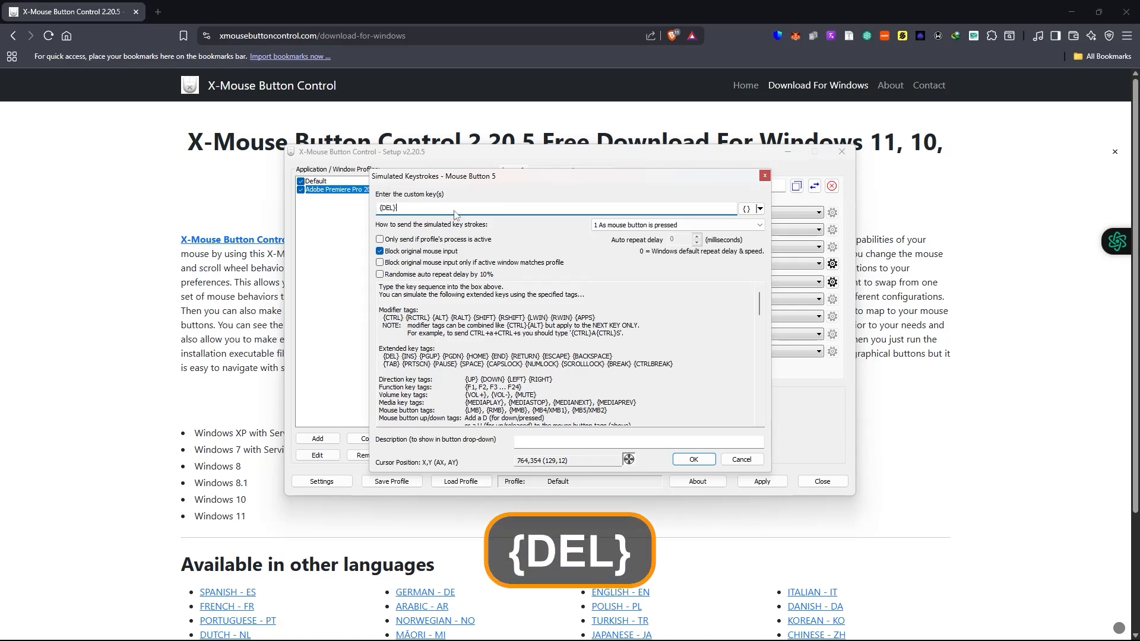
type("}")
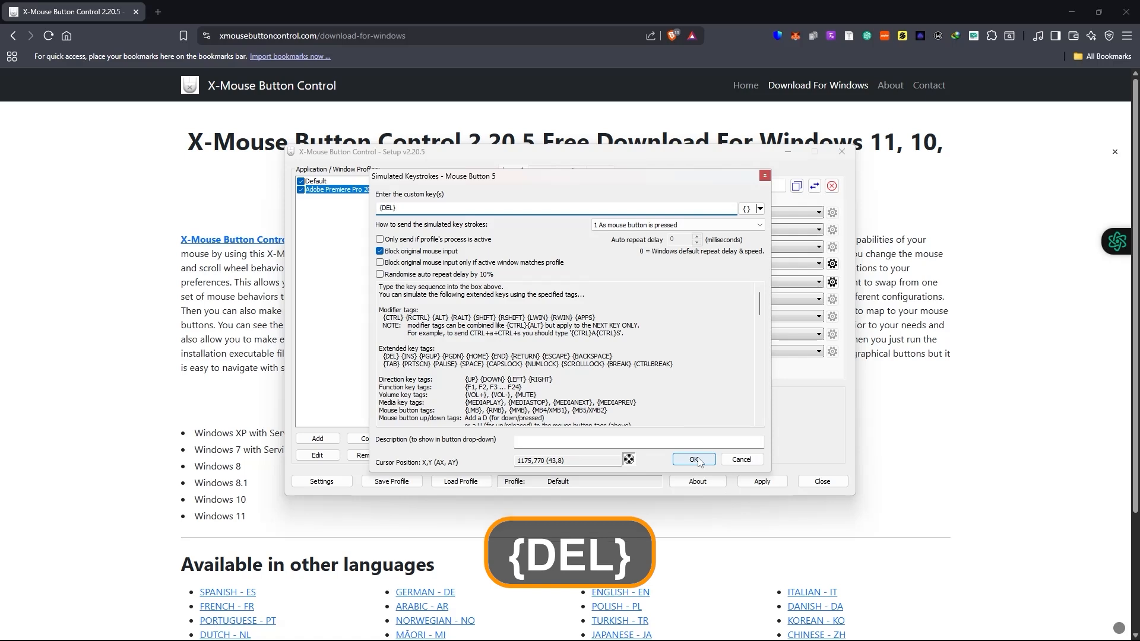
key("Return")
left_click(766, 481)
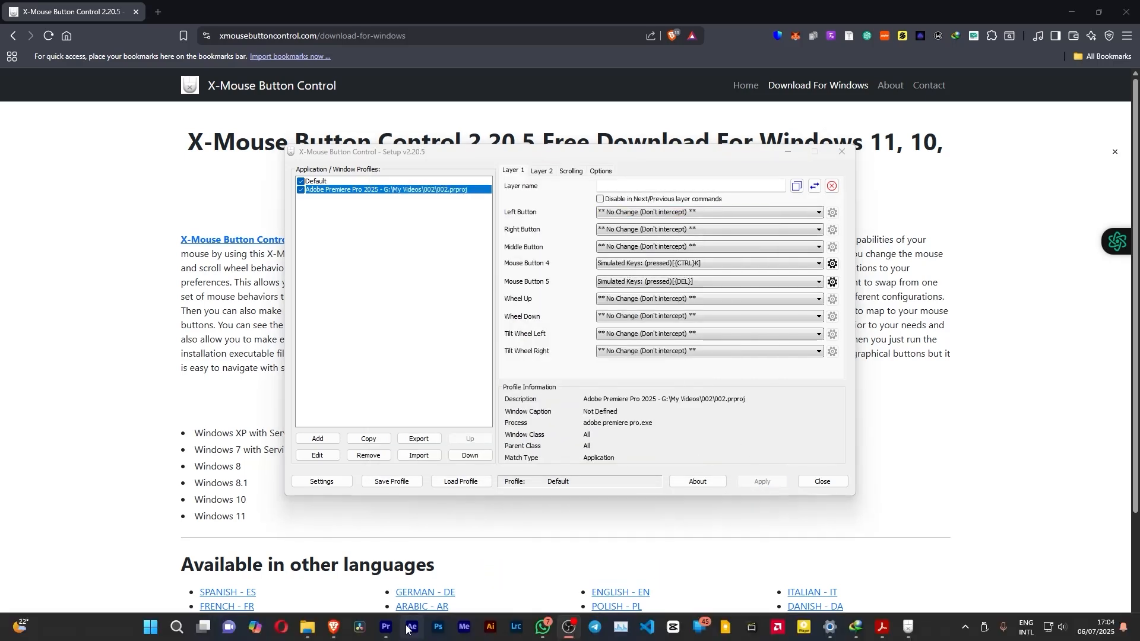
Switch to Premiere Pro, cut the MVI_9573 clip at 00:02:09:12 and delete the part before the cut.
left_click(386, 628)
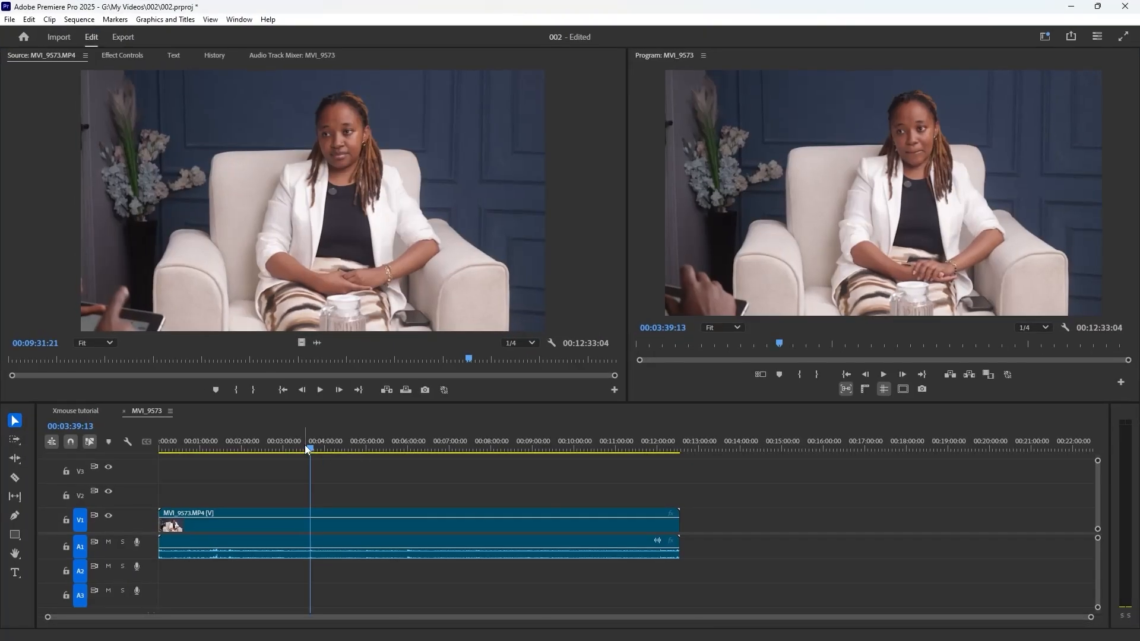
left_click_drag(309, 450, 249, 450)
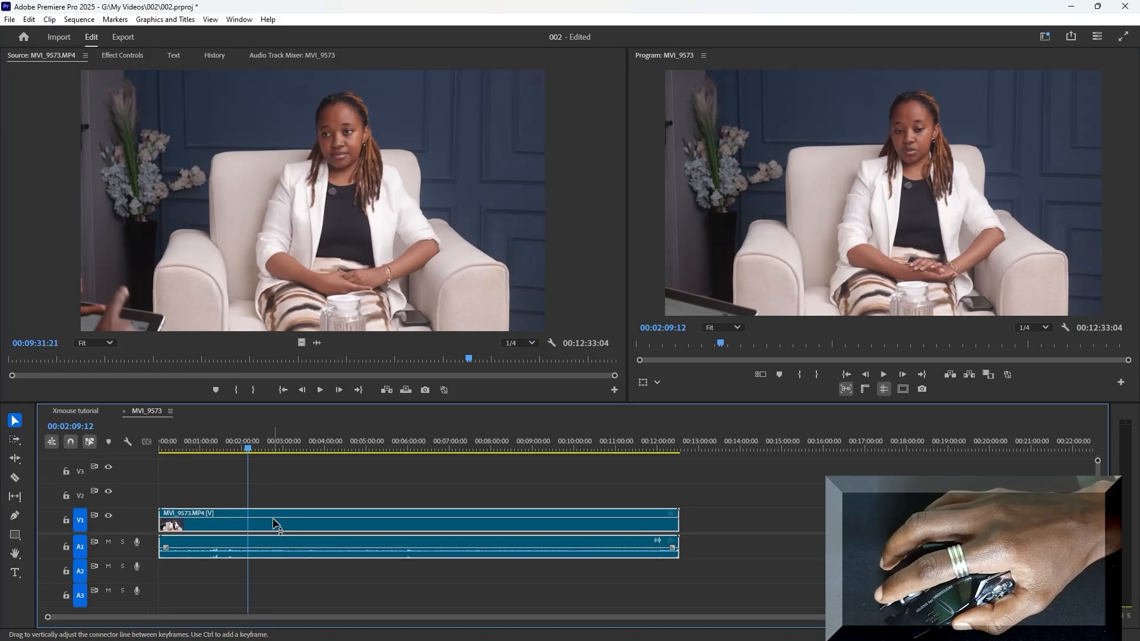
key("ctrl+k")
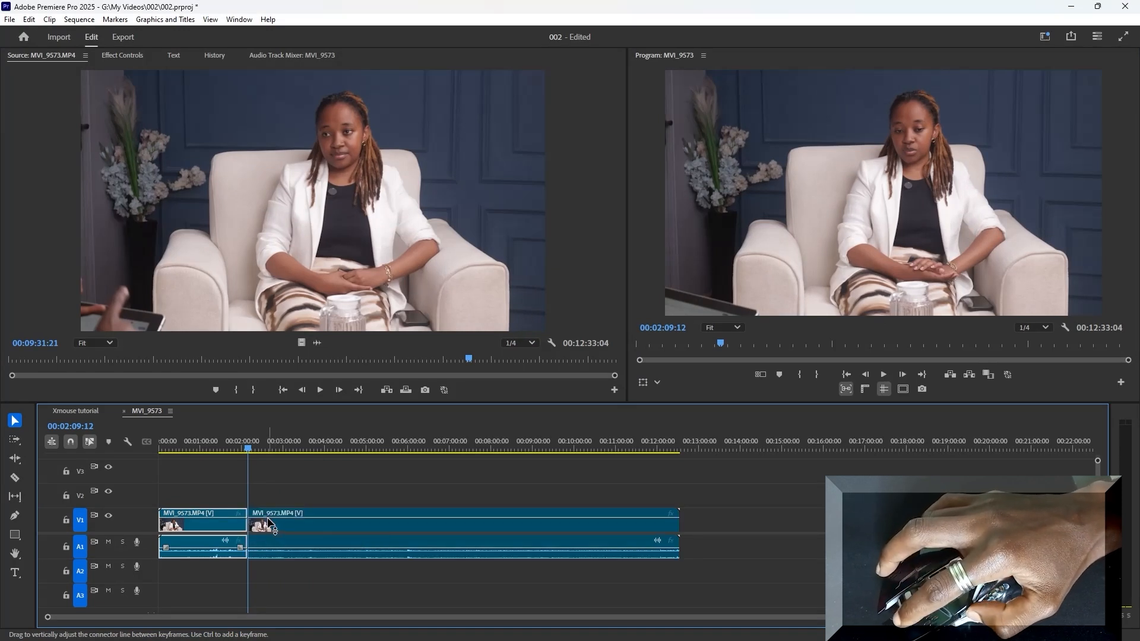
key("Delete")
Cut the remaining MVI_9573 clip at 00:03:58:10 and delete the part before the cut.
left_click(325, 446)
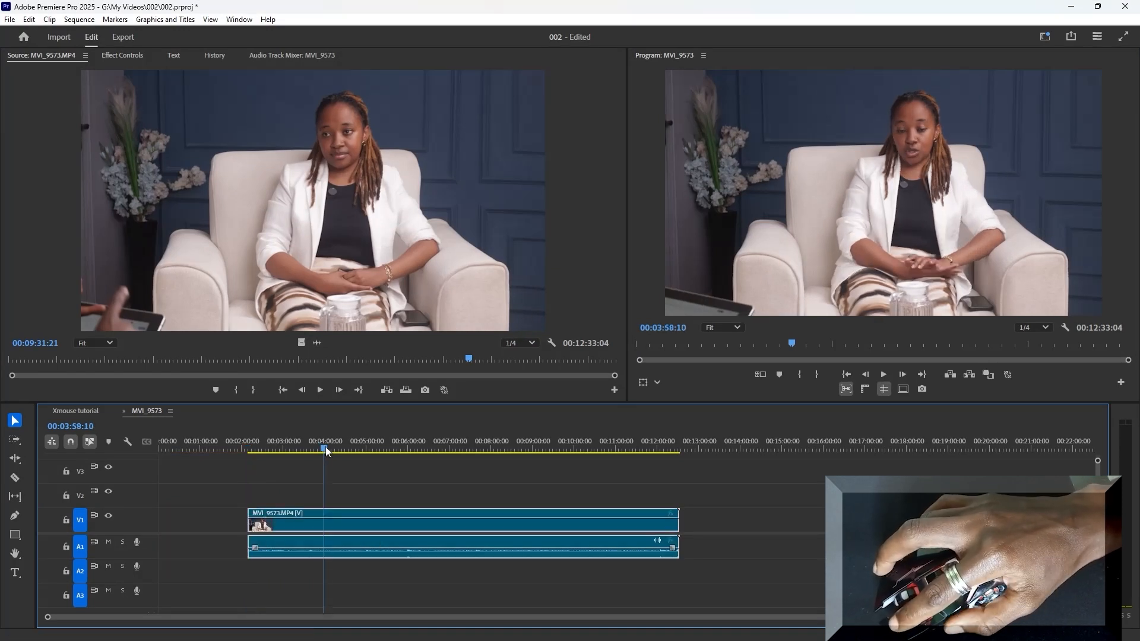
key("ctrl+k")
key("Delete")
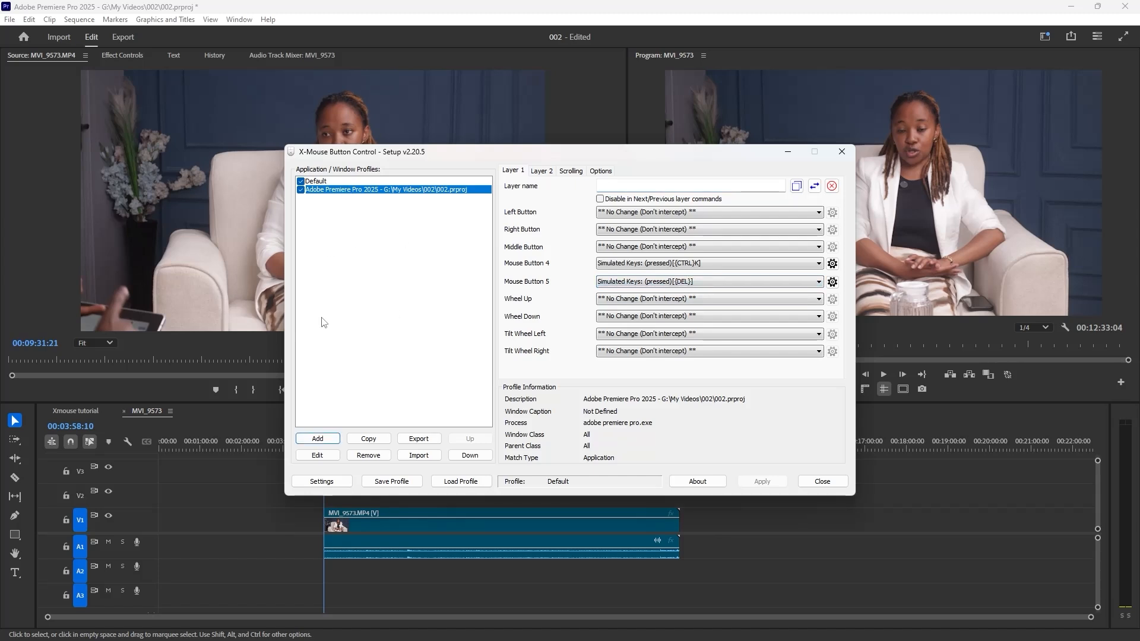
Add an application profile in X-Mouse Button Control for Photoshop.exe from the Adobe Photoshop 2025 folder in Program Files.
left_click(324, 439)
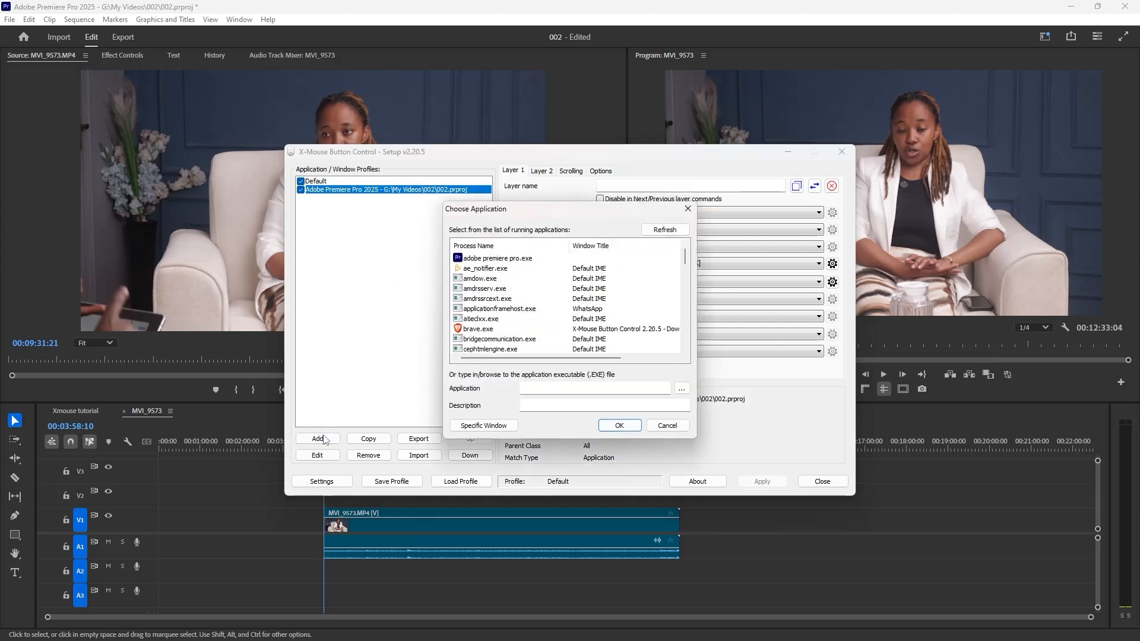
scroll(514, 302, "down", 15)
scroll(514, 303, "down", 2)
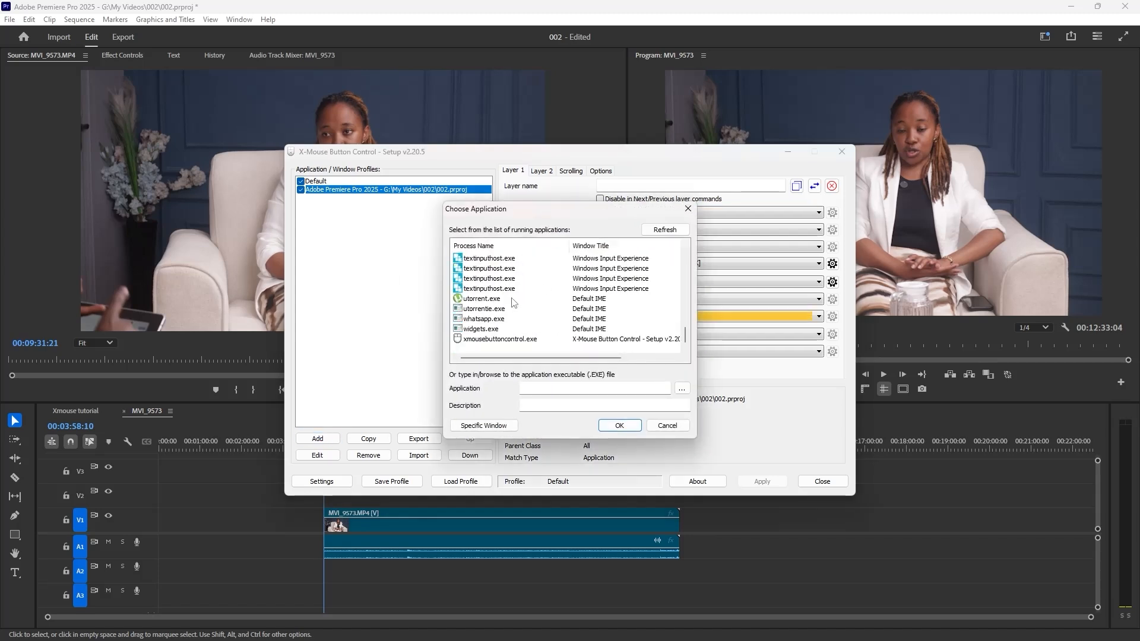
left_click(682, 390)
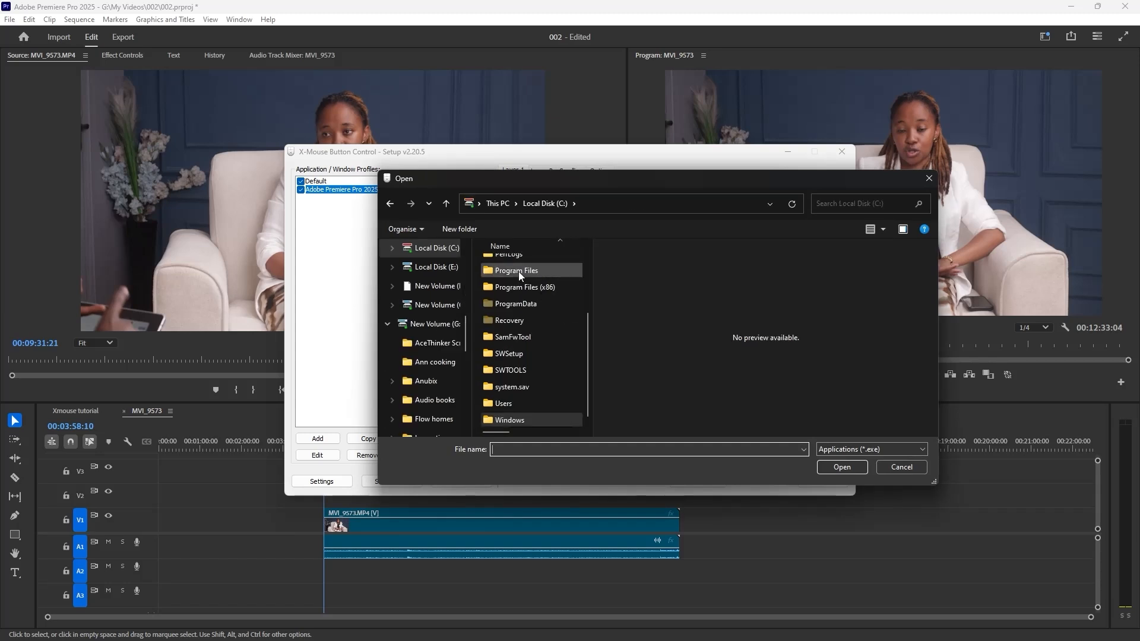
left_click(519, 273)
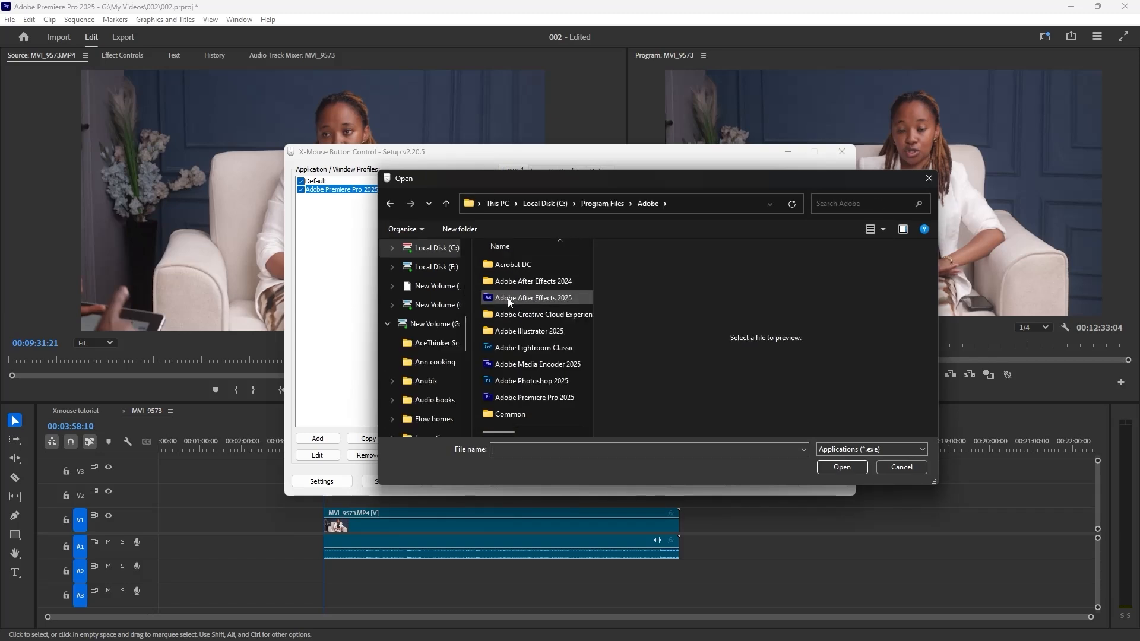
double_click(533, 379)
scroll(550, 340, "down", 5)
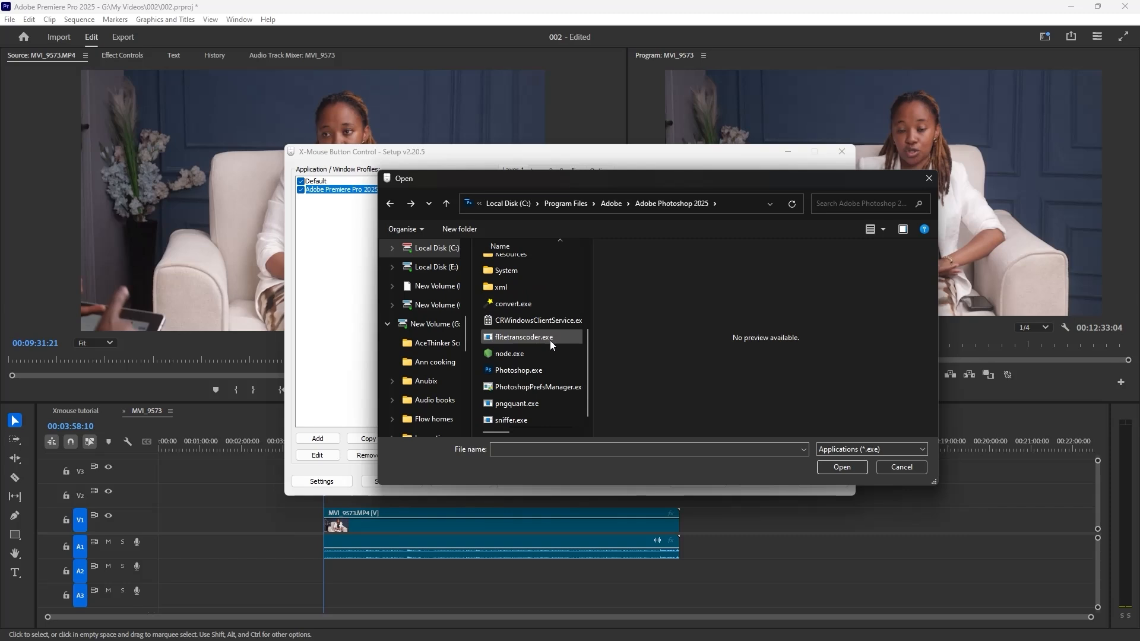
left_click(511, 372)
left_click(842, 467)
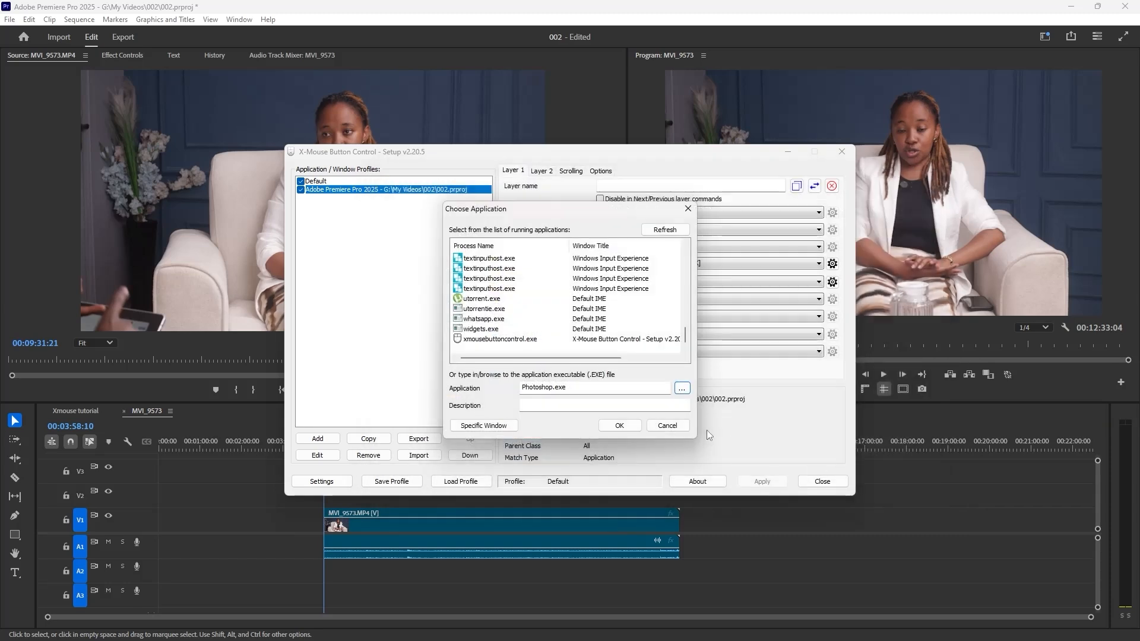
left_click(623, 425)
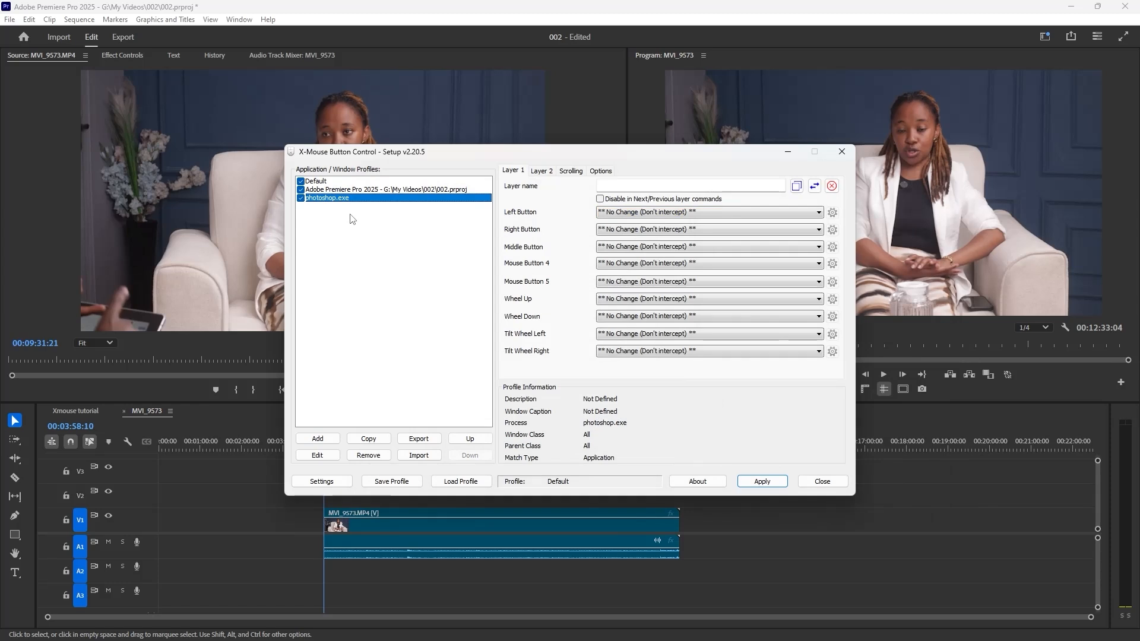
Add an application profile for Resolve.exe from the Blackmagic Design DaVinci Resolve folder in Program Files.
left_click(319, 439)
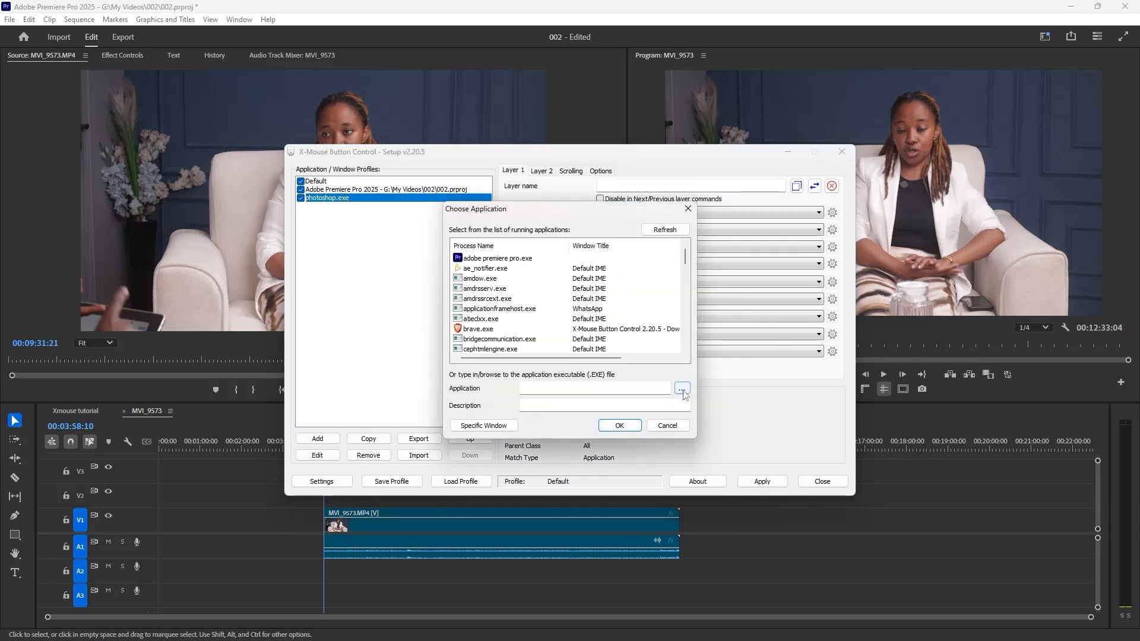
left_click(682, 387)
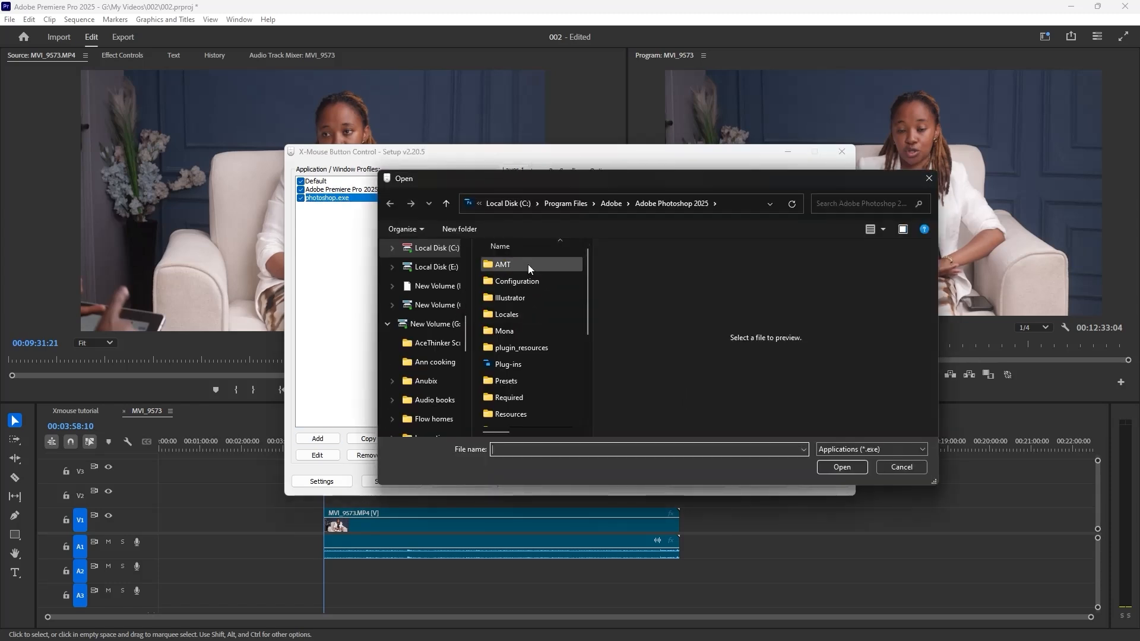
left_click(566, 203)
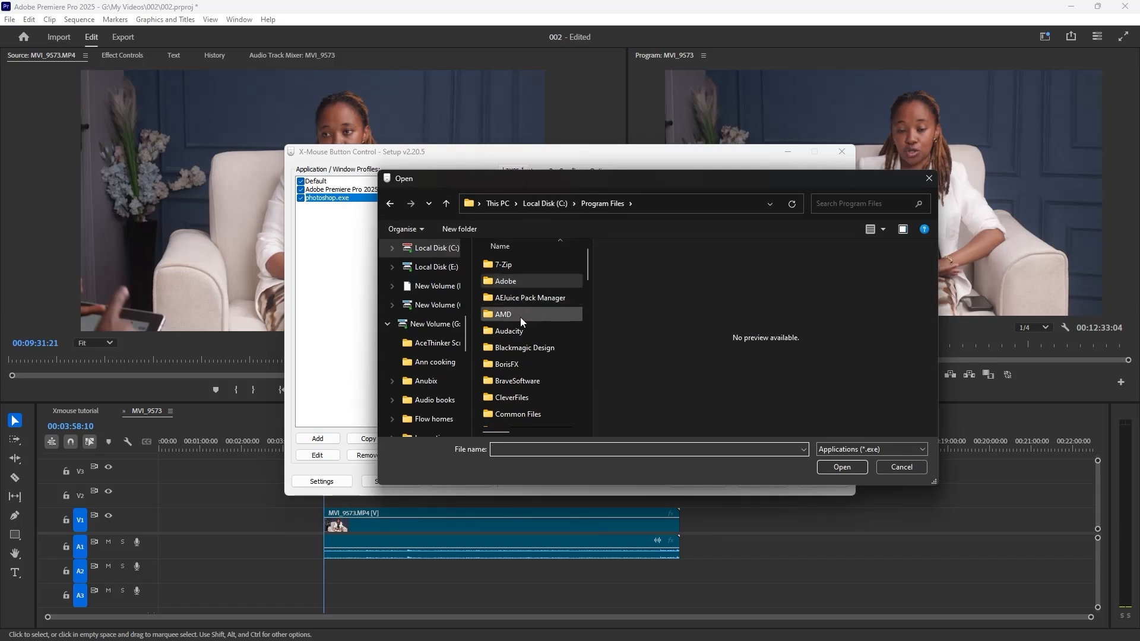
left_click(501, 204)
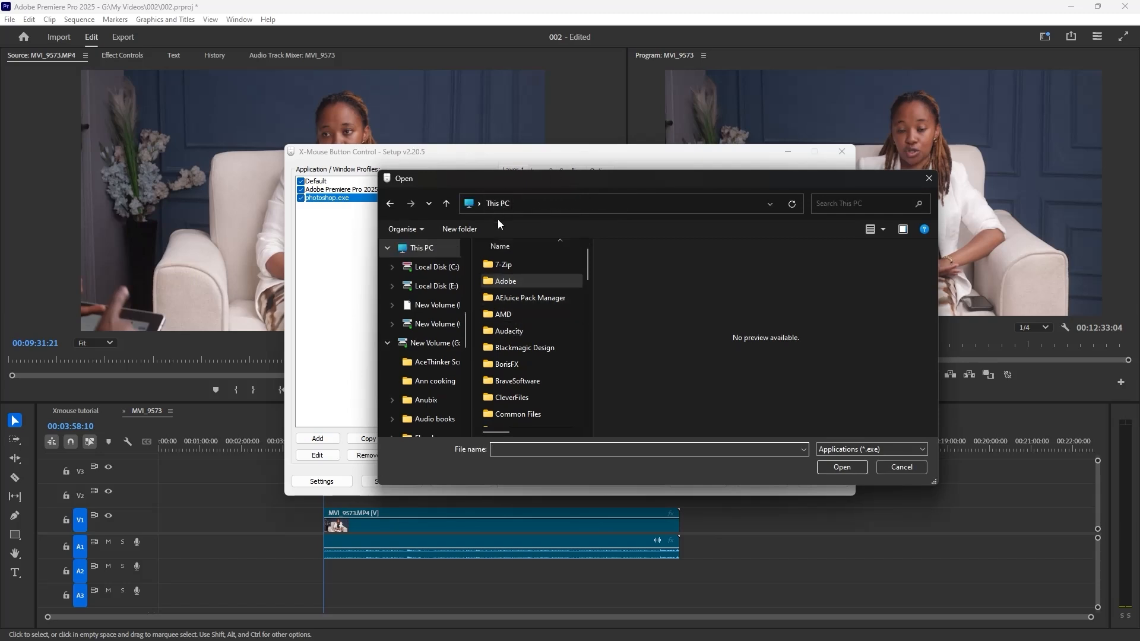
double_click(540, 276)
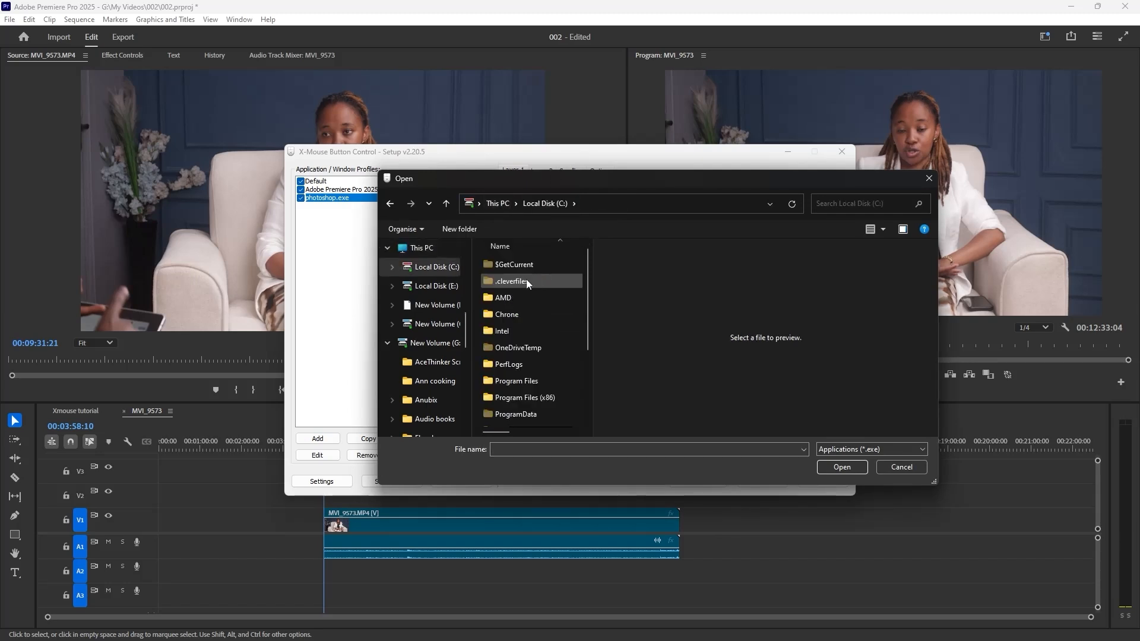
double_click(514, 378)
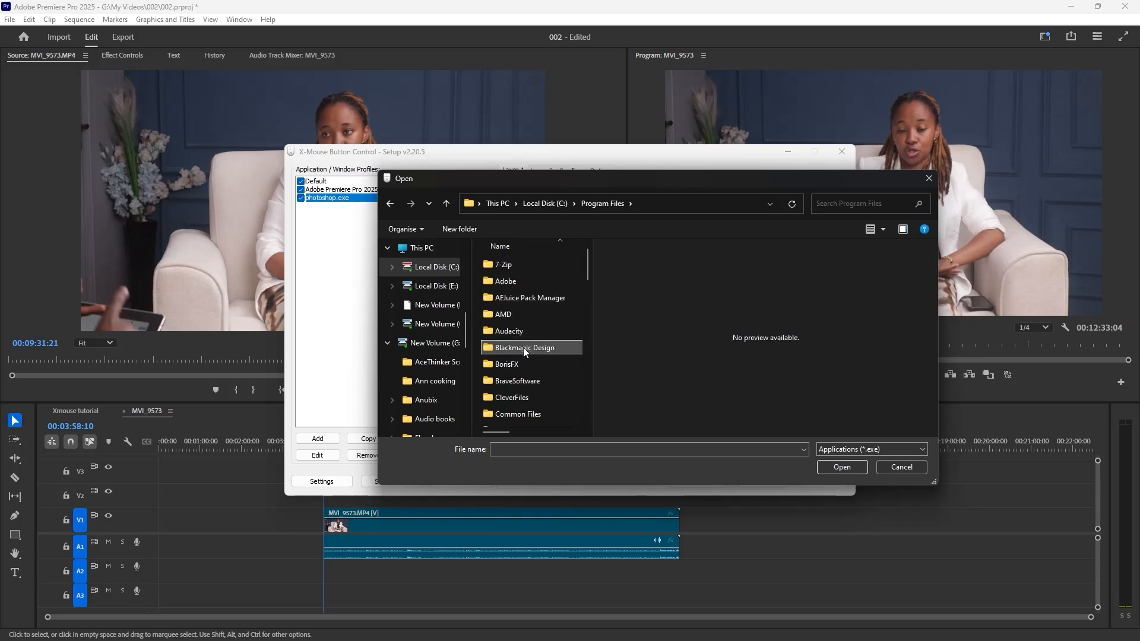
double_click(525, 349)
double_click(516, 265)
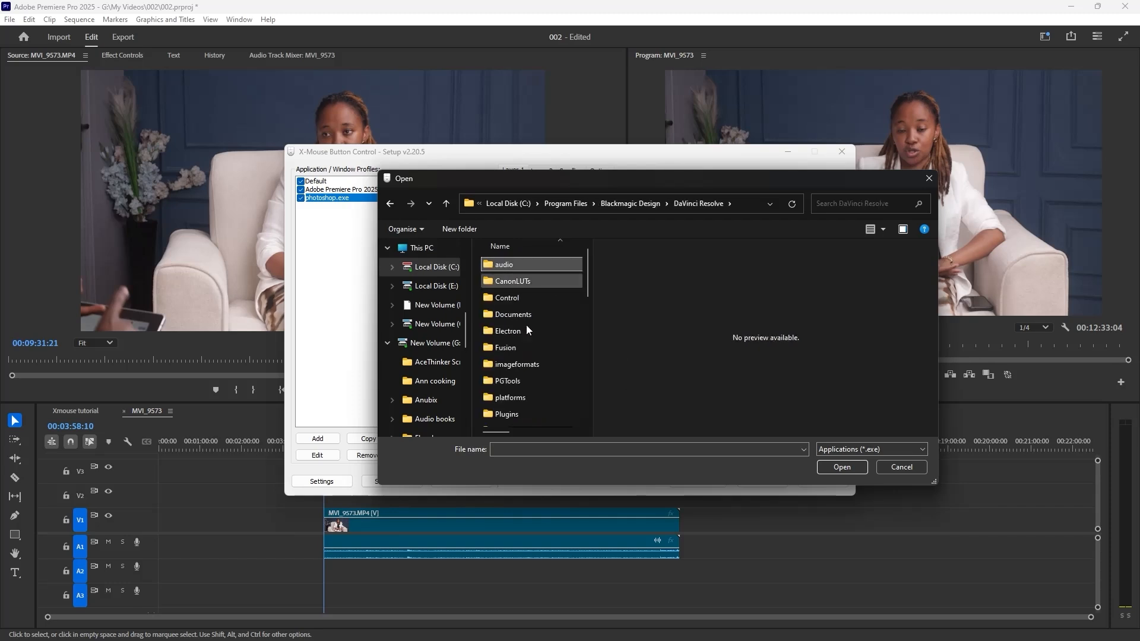
scroll(533, 348, "down", 9)
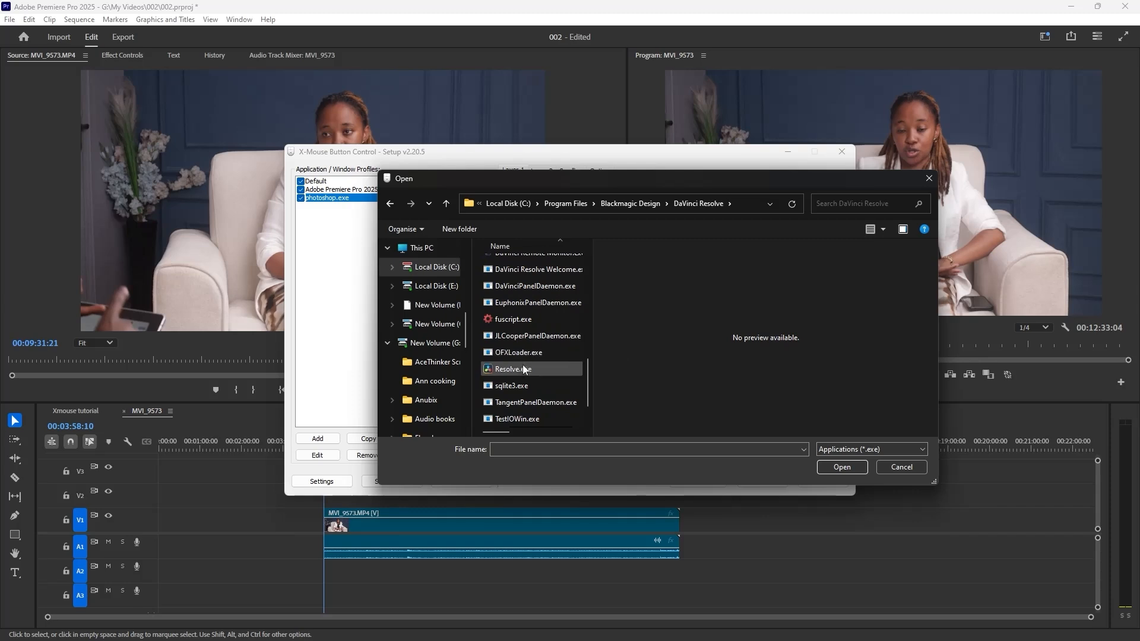
left_click(518, 372)
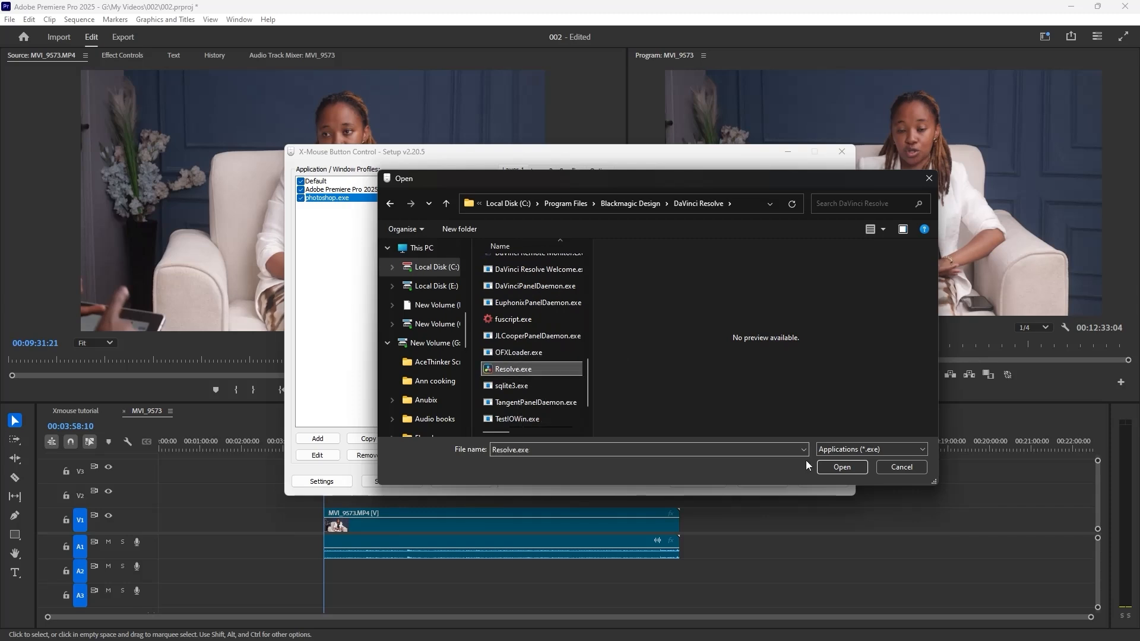
left_click(828, 466)
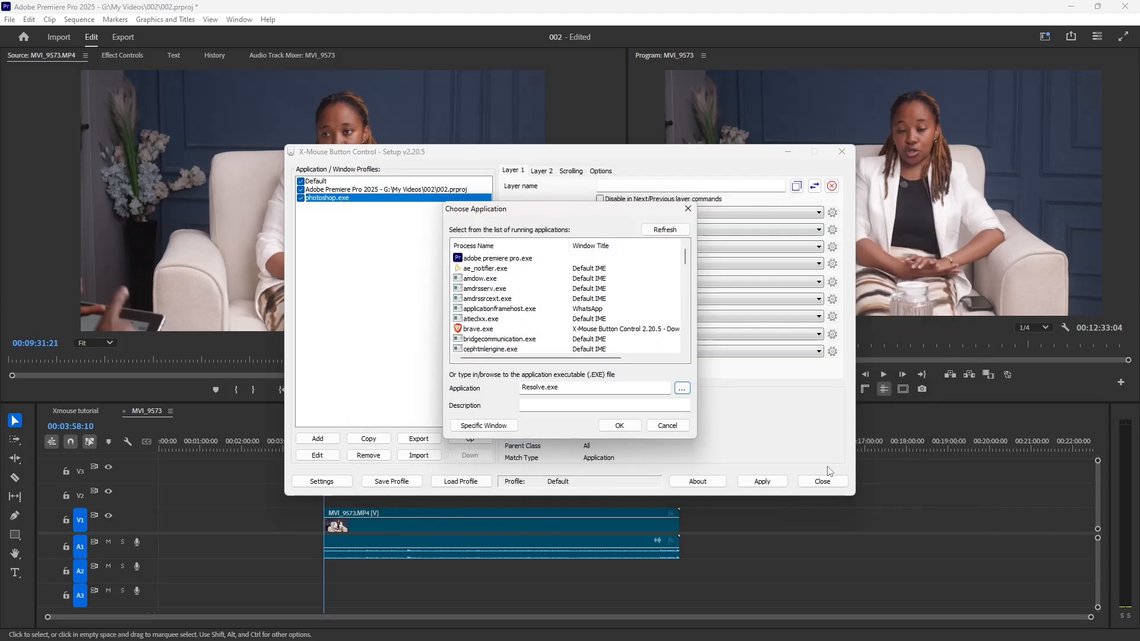
left_click(619, 424)
Add an application profile for AfterFX.exe from the Support Files folder of Adobe After Effects 2025 in Program Files.
left_click(320, 438)
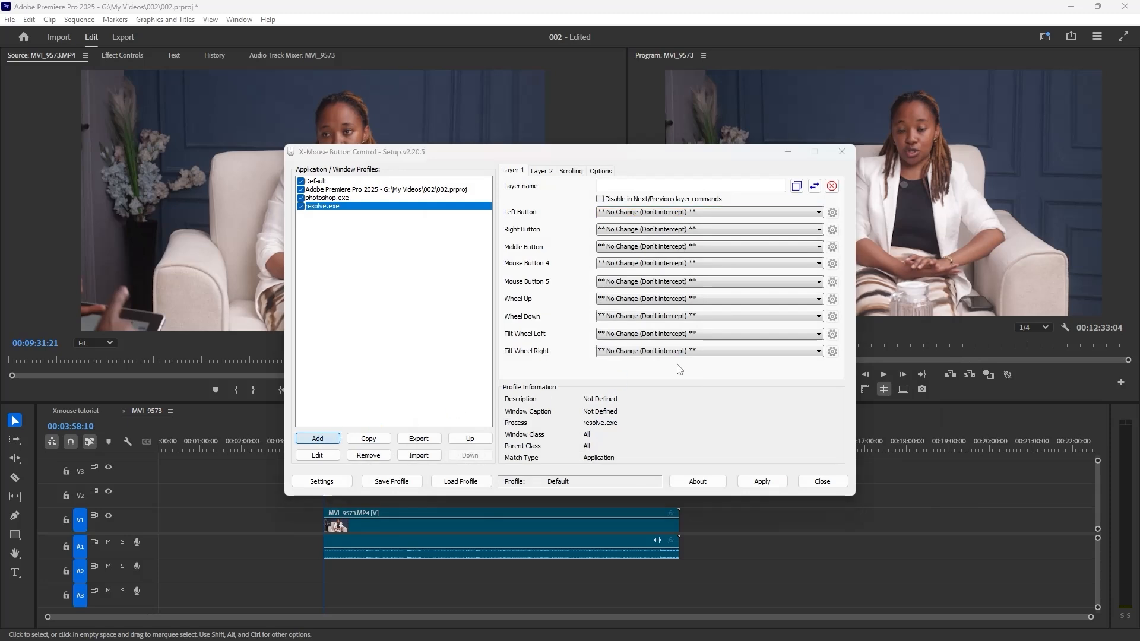
left_click(681, 388)
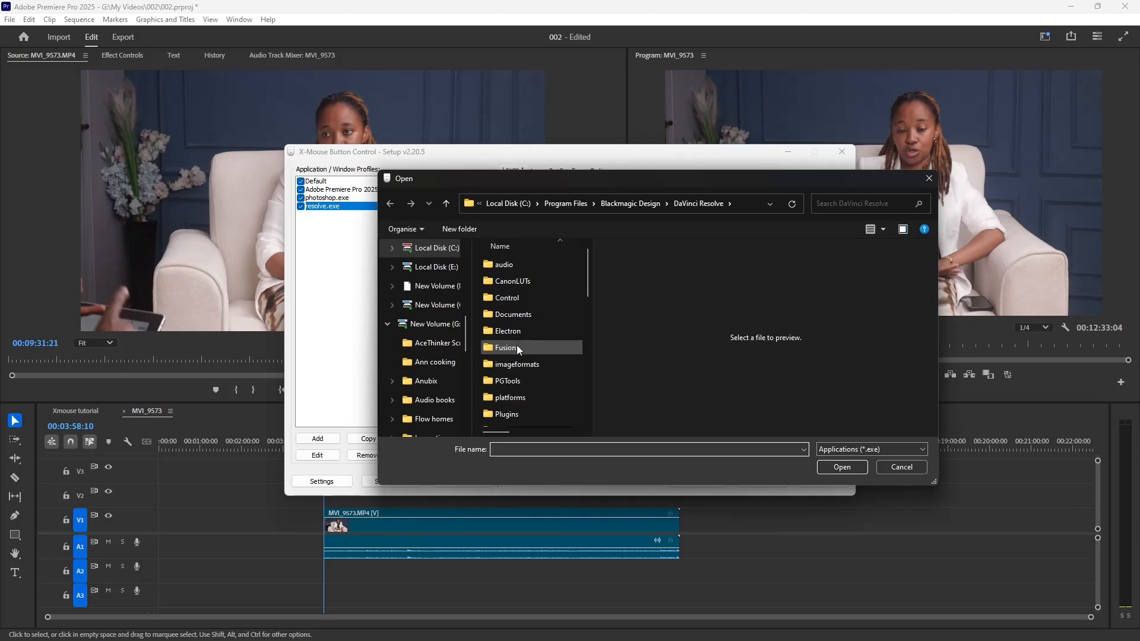
left_click(506, 203)
double_click(520, 380)
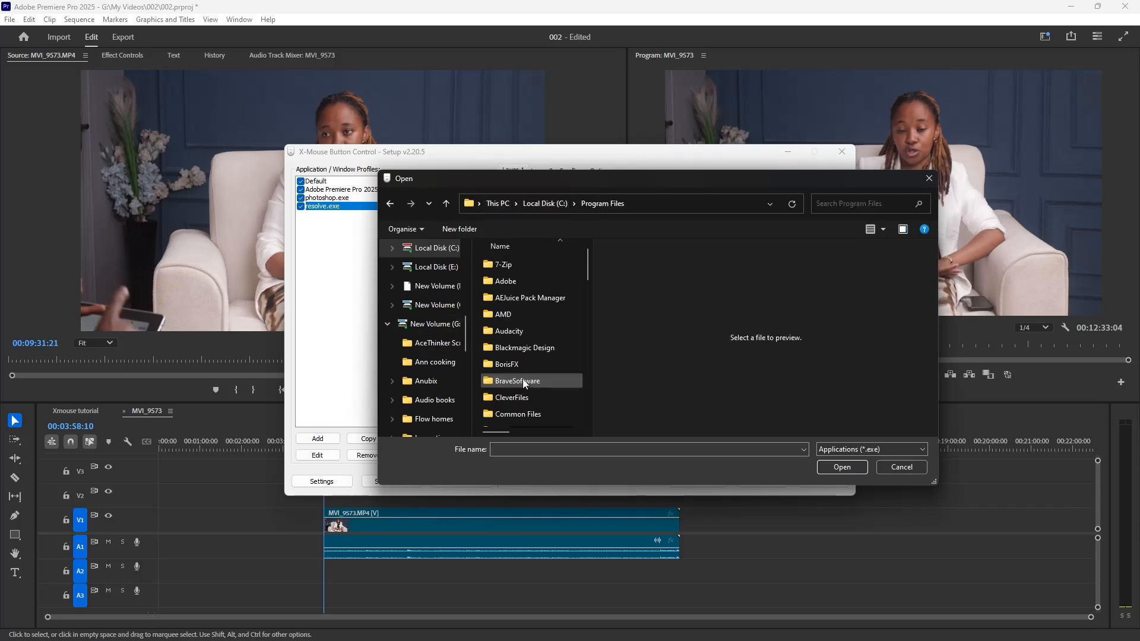
double_click(518, 281)
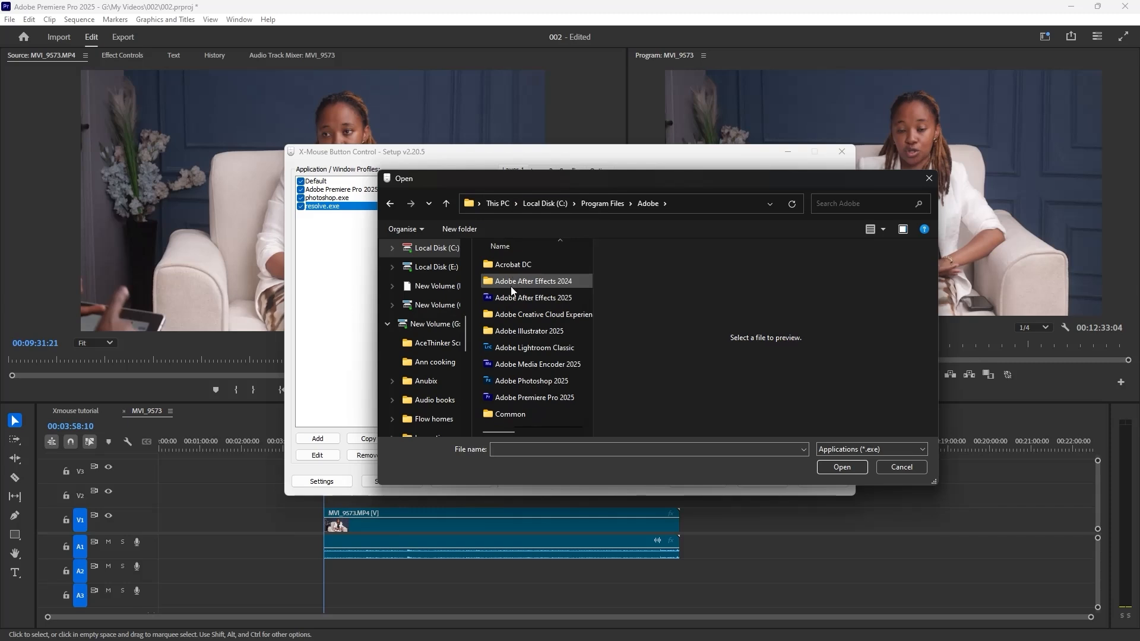
left_click(525, 301)
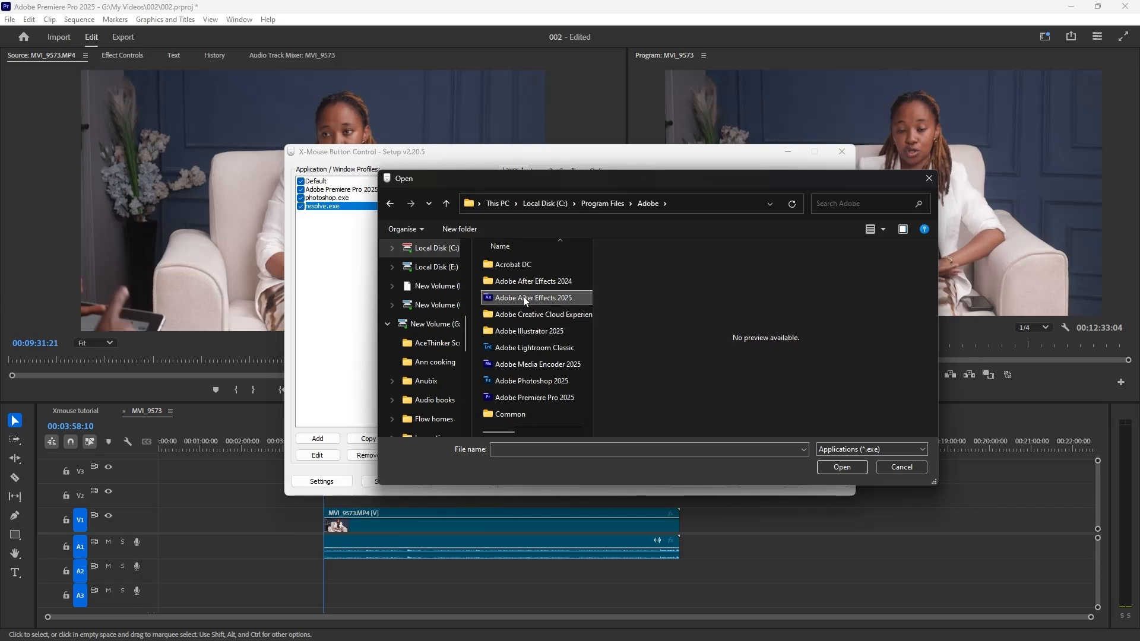
double_click(525, 301)
left_click(514, 266)
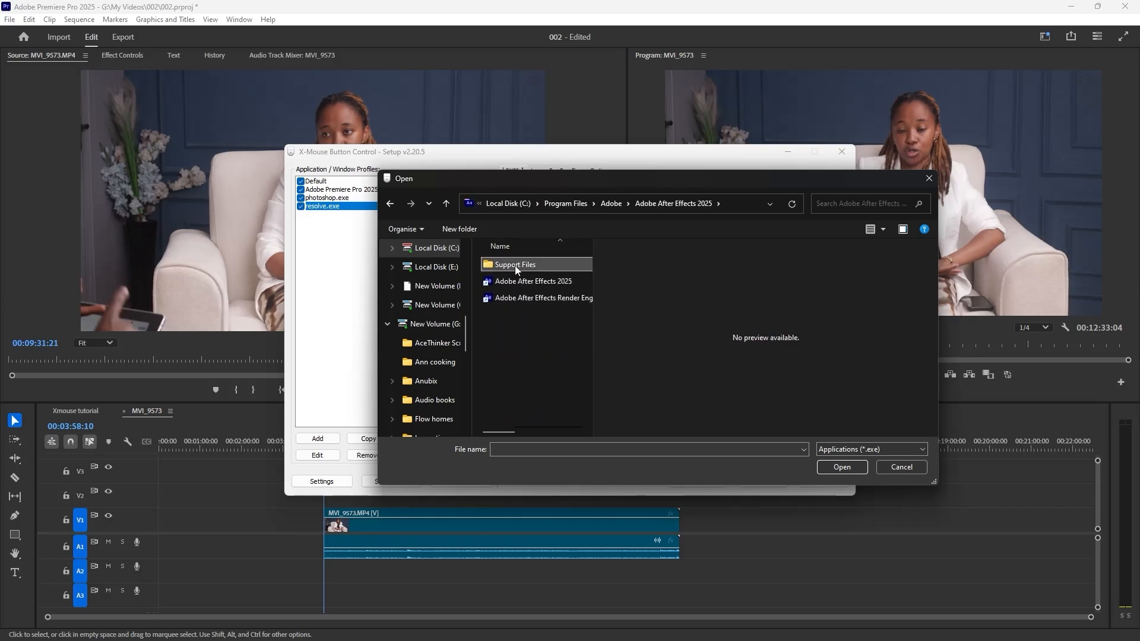
double_click(515, 265)
scroll(524, 343, "down", 10)
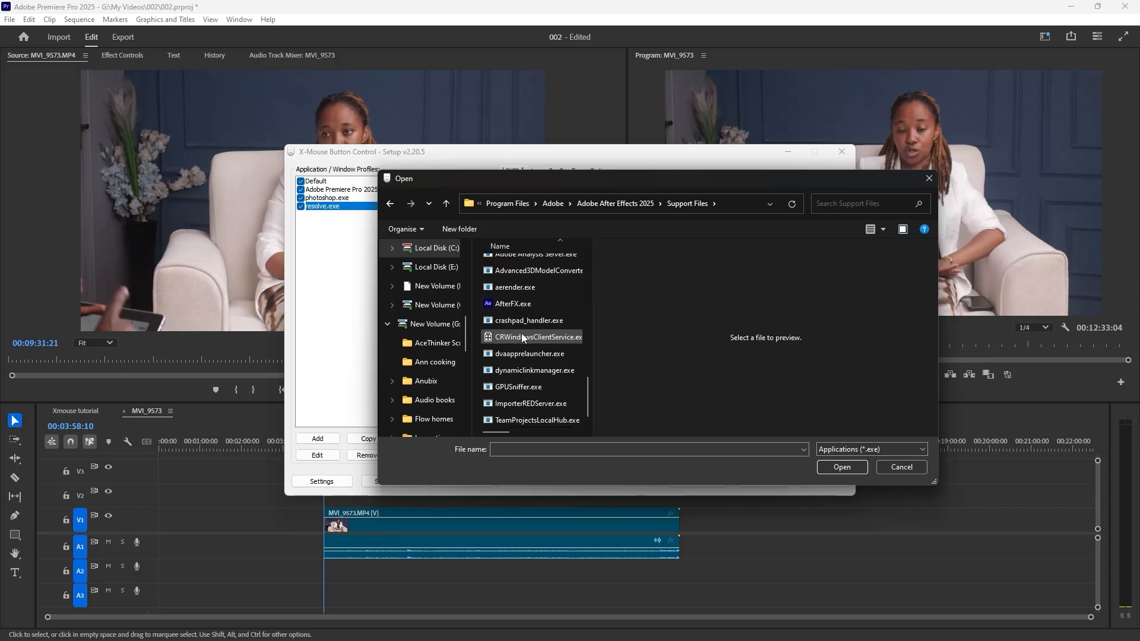
left_click(525, 350)
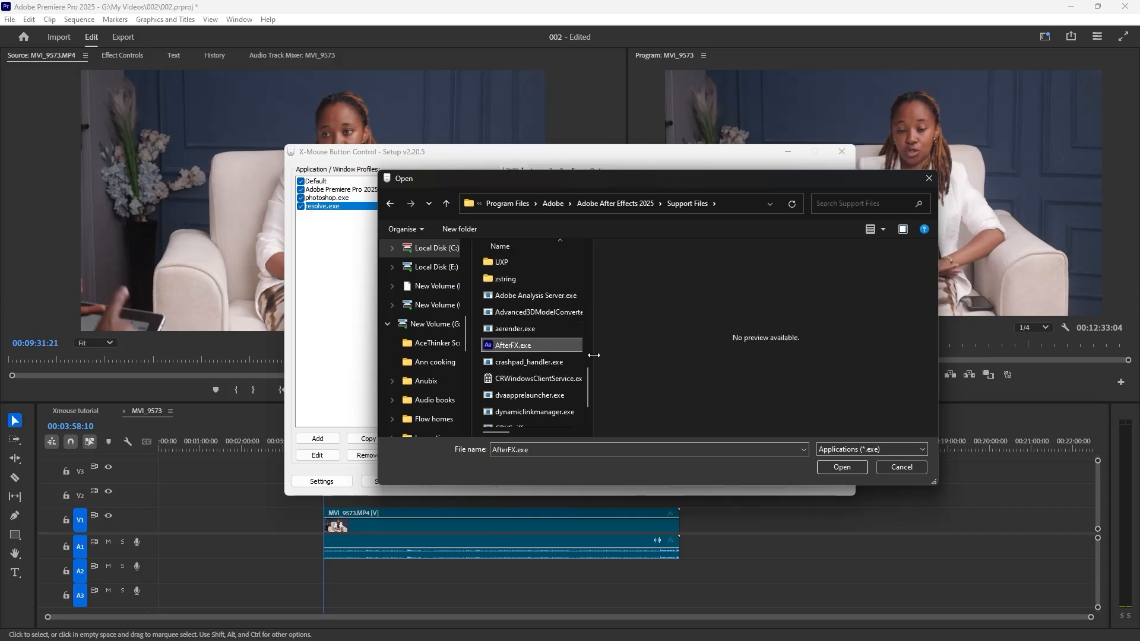
left_click(840, 467)
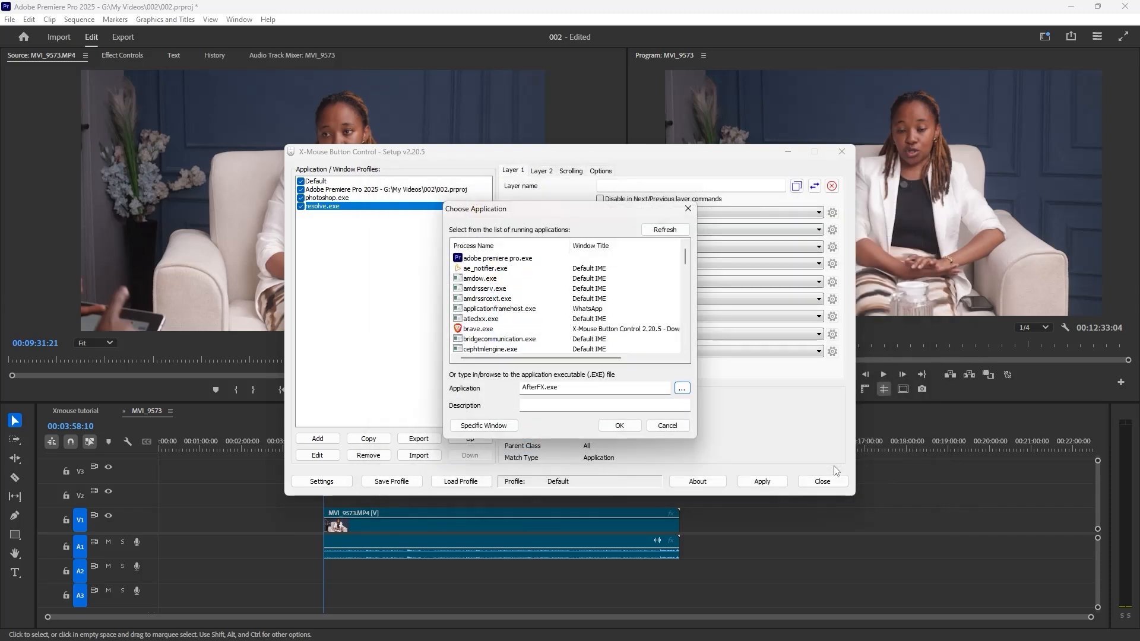
left_click(619, 425)
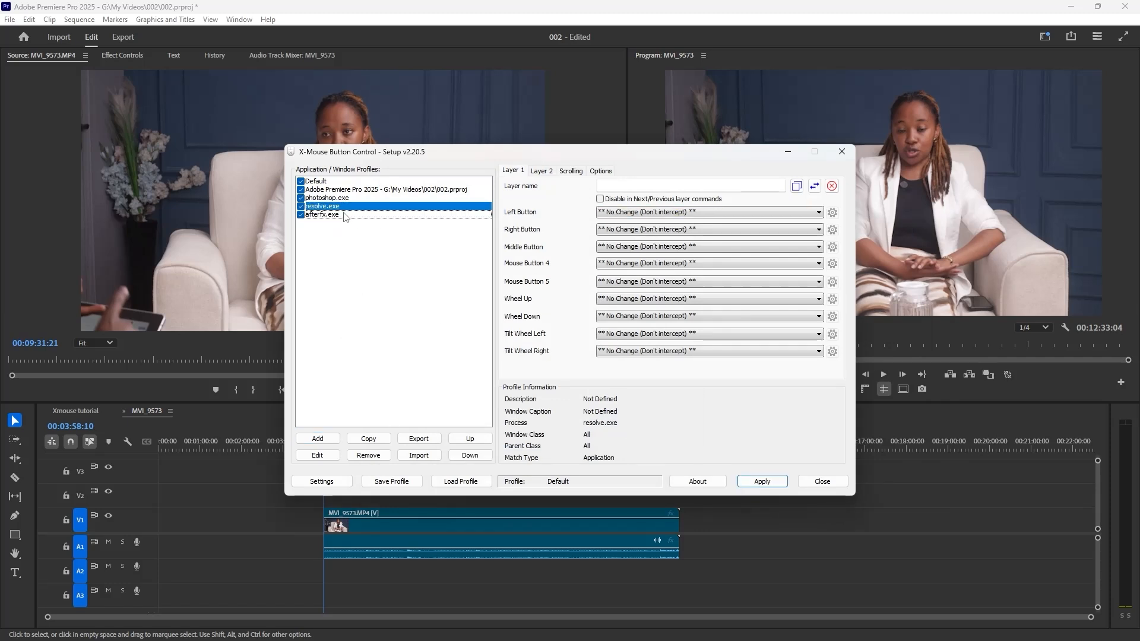
Map Mouse Button 4 in the photoshop.exe profile to the simulated keystroke B, sent as the button is pressed, and apply the settings.
left_click(334, 199)
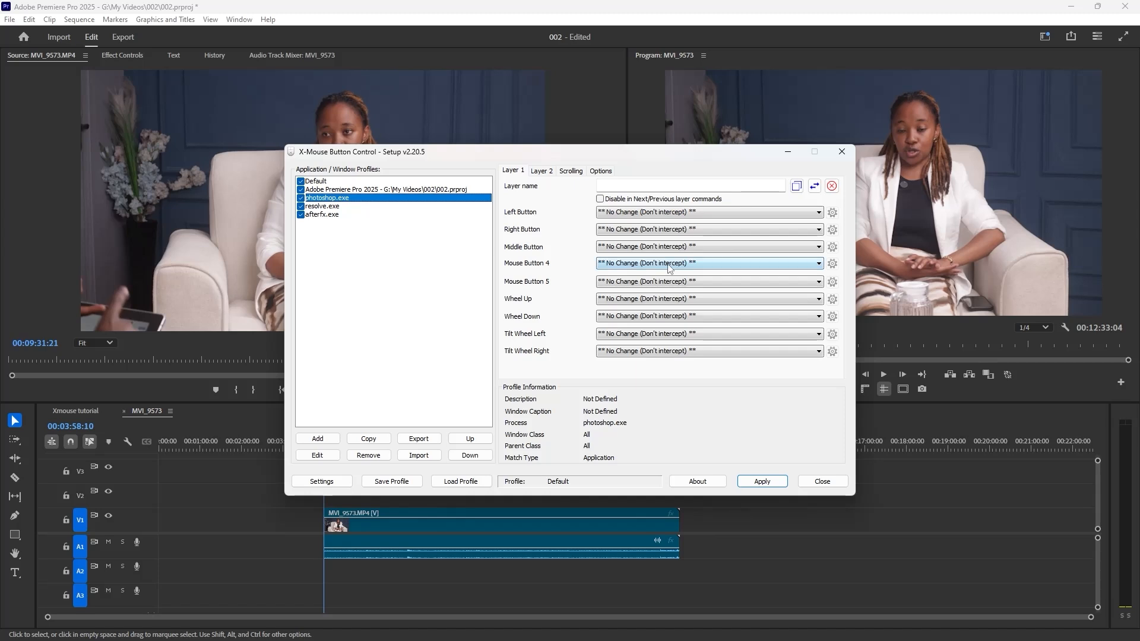
left_click(703, 266)
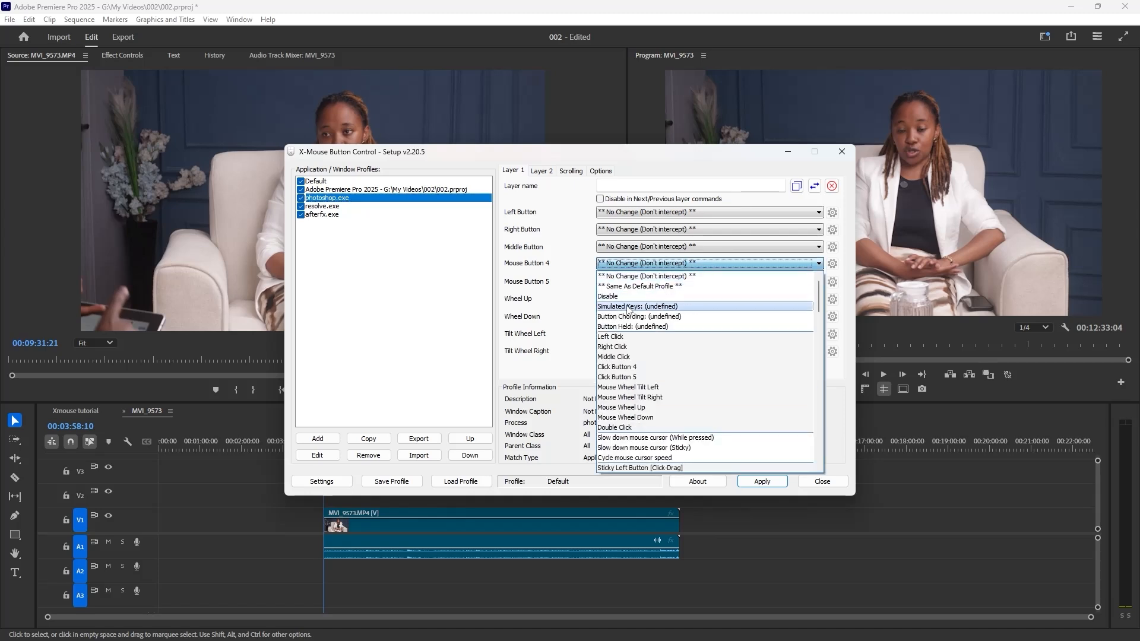
left_click(625, 307)
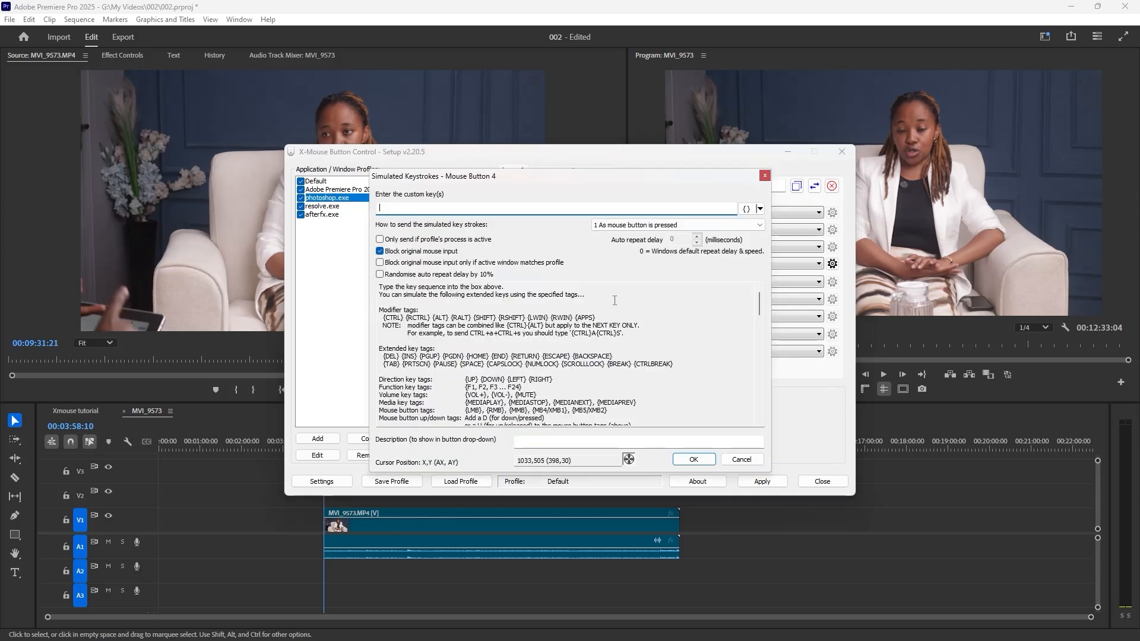
key("BackSpace")
left_click(693, 460)
left_click(762, 482)
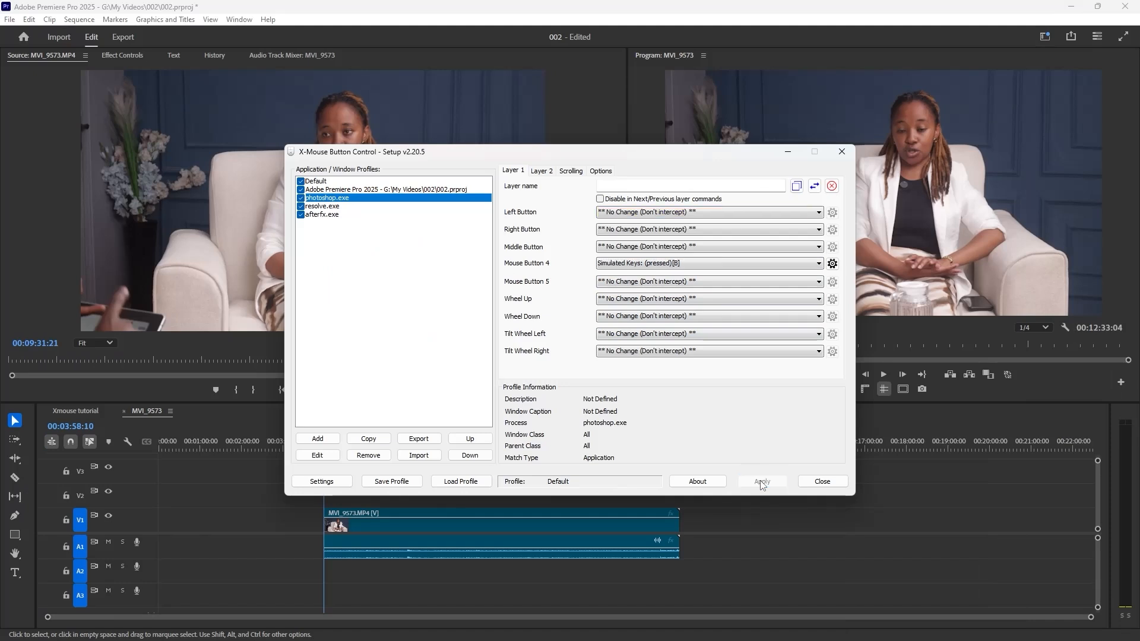
Switch to Photoshop and paint a short vertical white brush stroke on the 34 copy 3 layer mask along the woman's face.
left_click(437, 628)
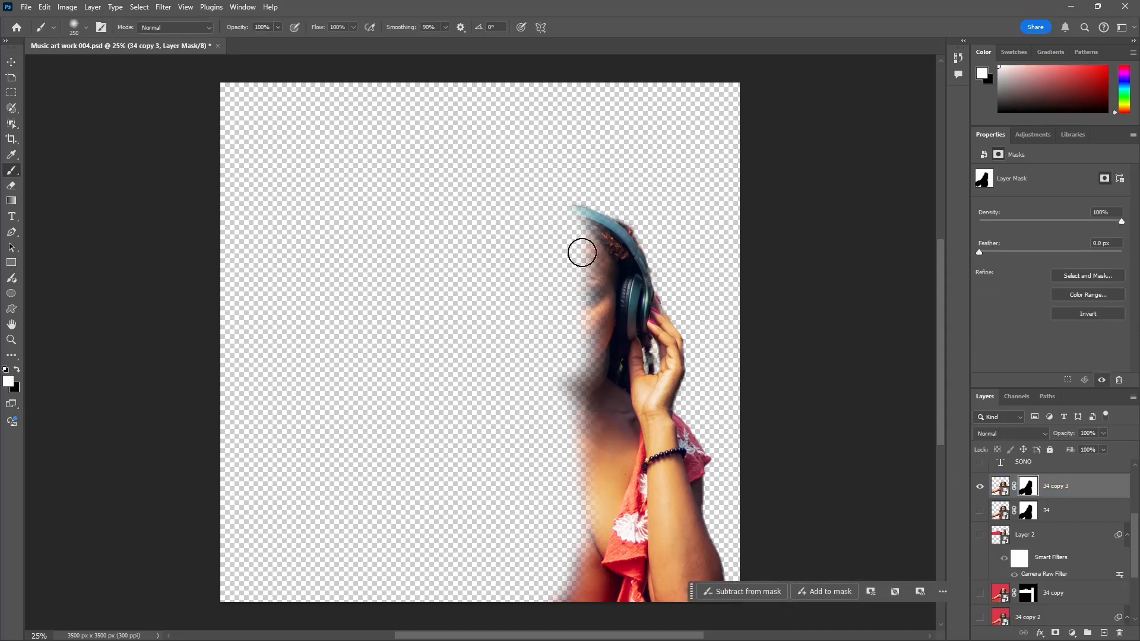
mouse_move(580, 249)
left_mouse_down()
mouse_move(577, 430)
mouse_move(589, 334)
left_mouse_up()
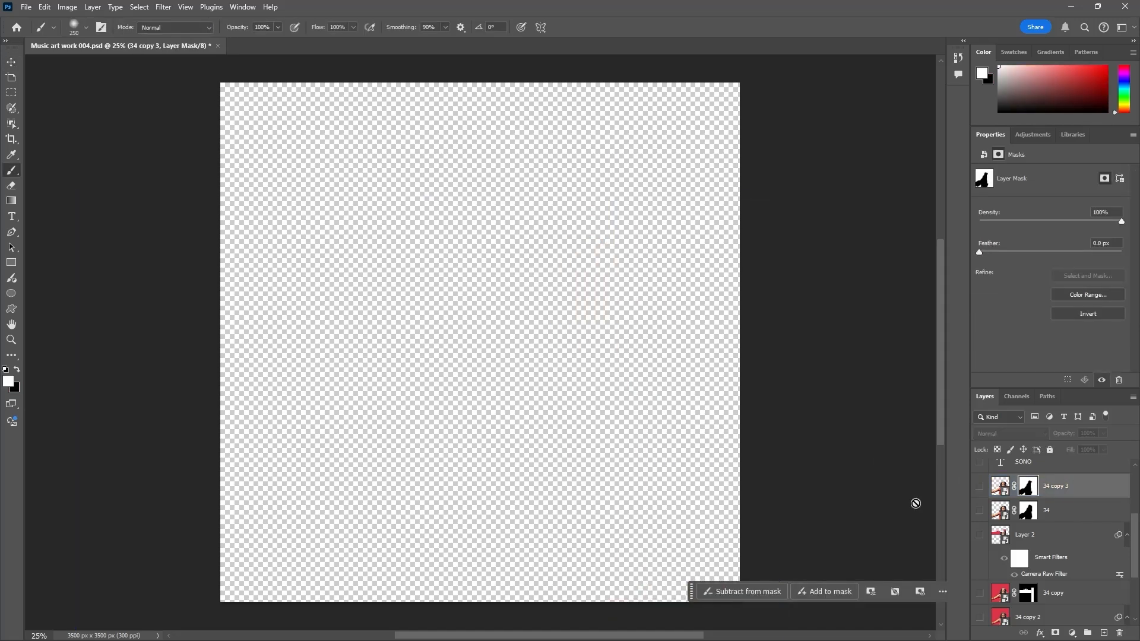